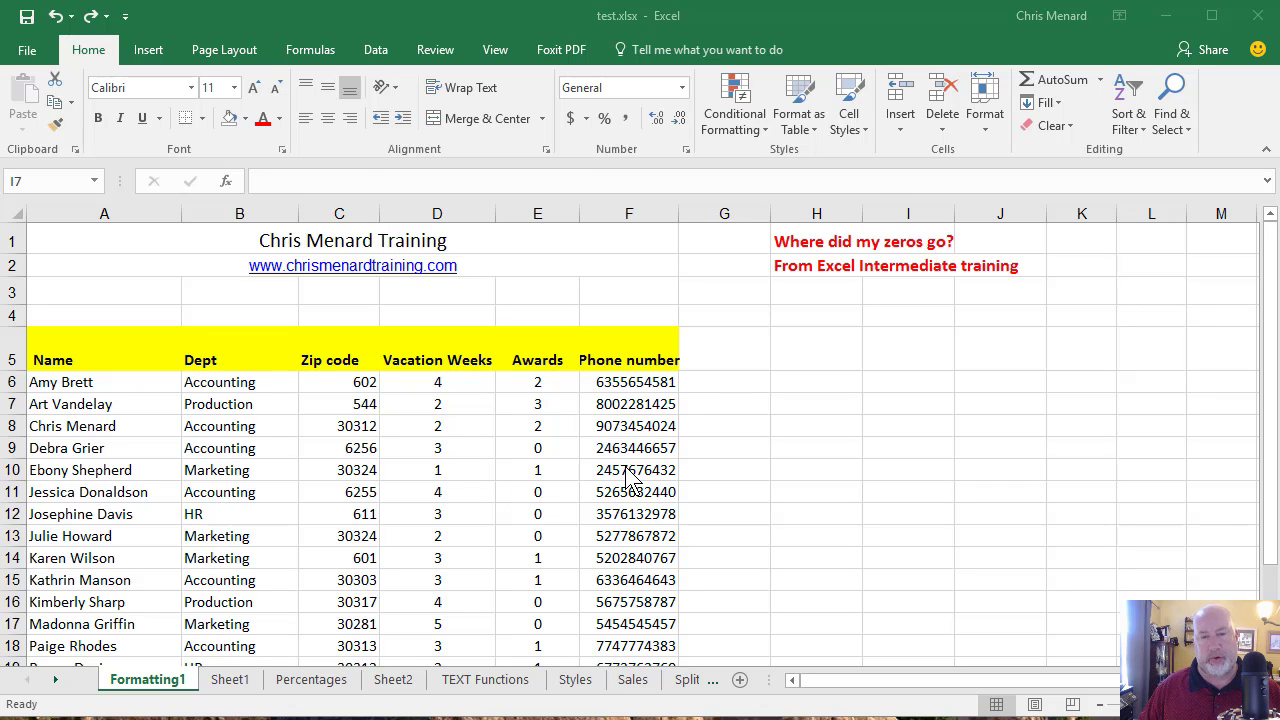
{"action": "left_click", "coordinate": [325, 384]}
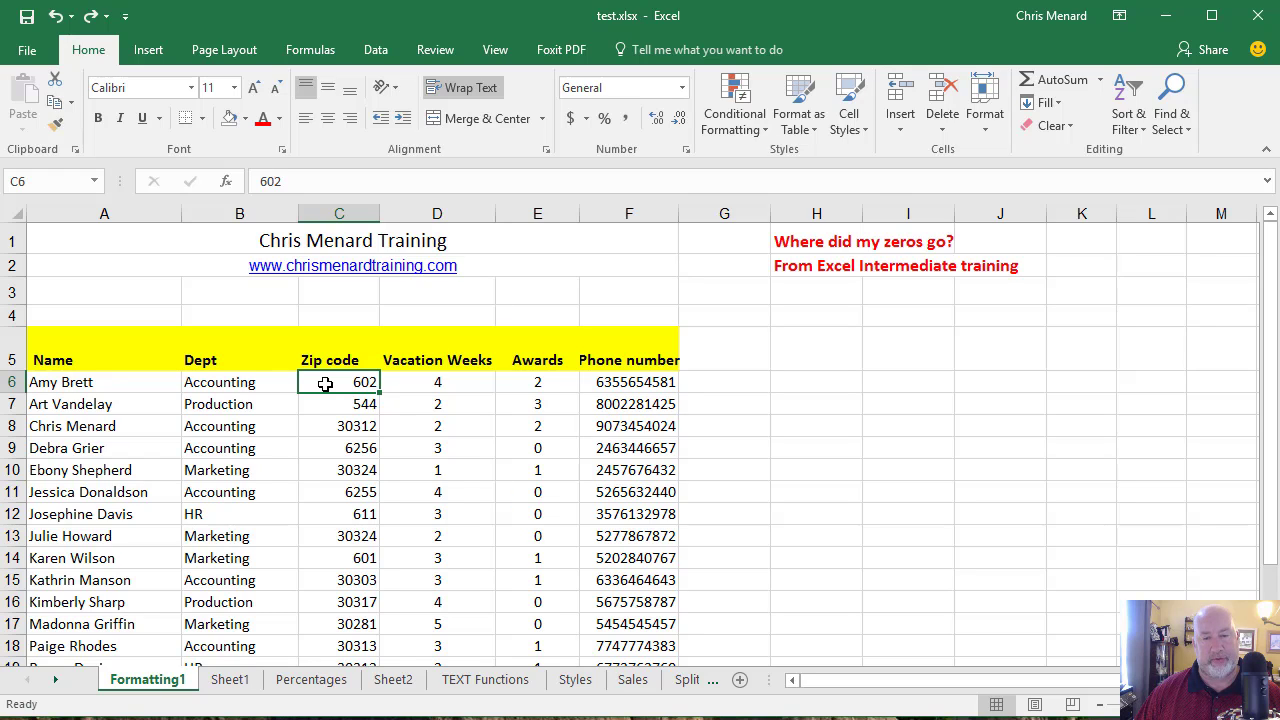
{"action": "left_click", "coordinate": [365, 448]}
{"action": "left_click", "coordinate": [366, 492]}
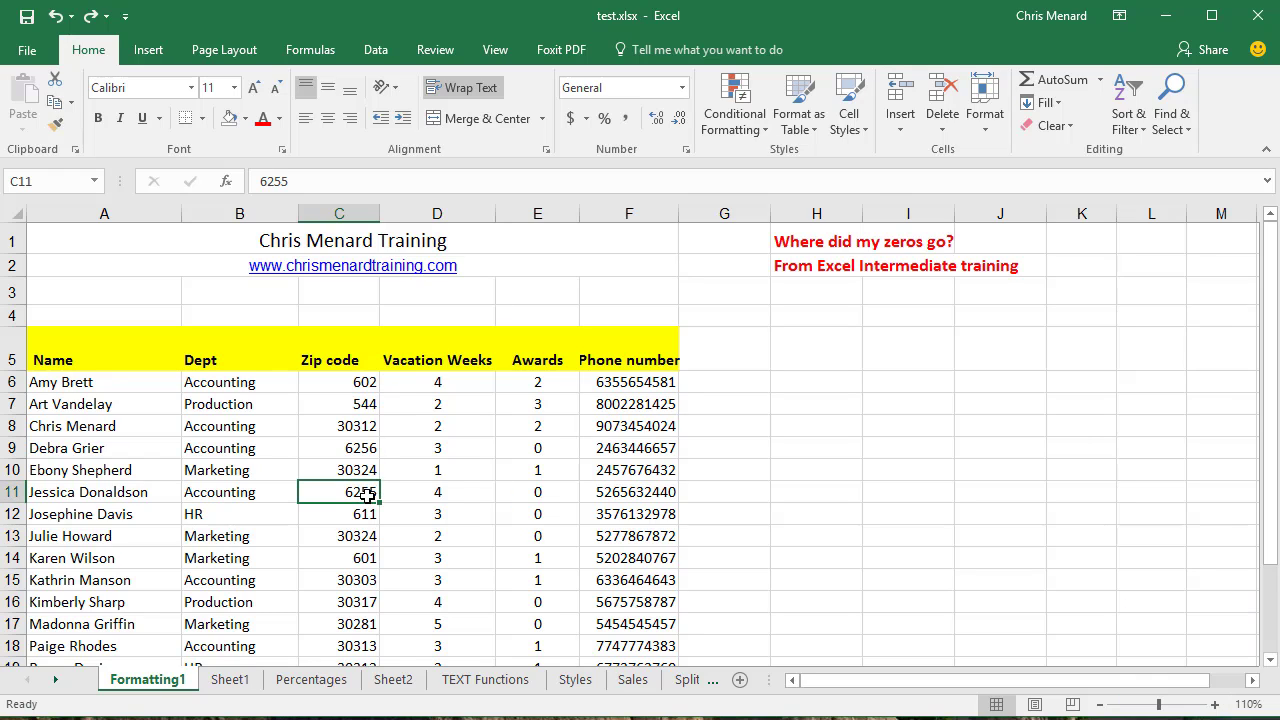
{"action": "left_click", "coordinate": [362, 429]}
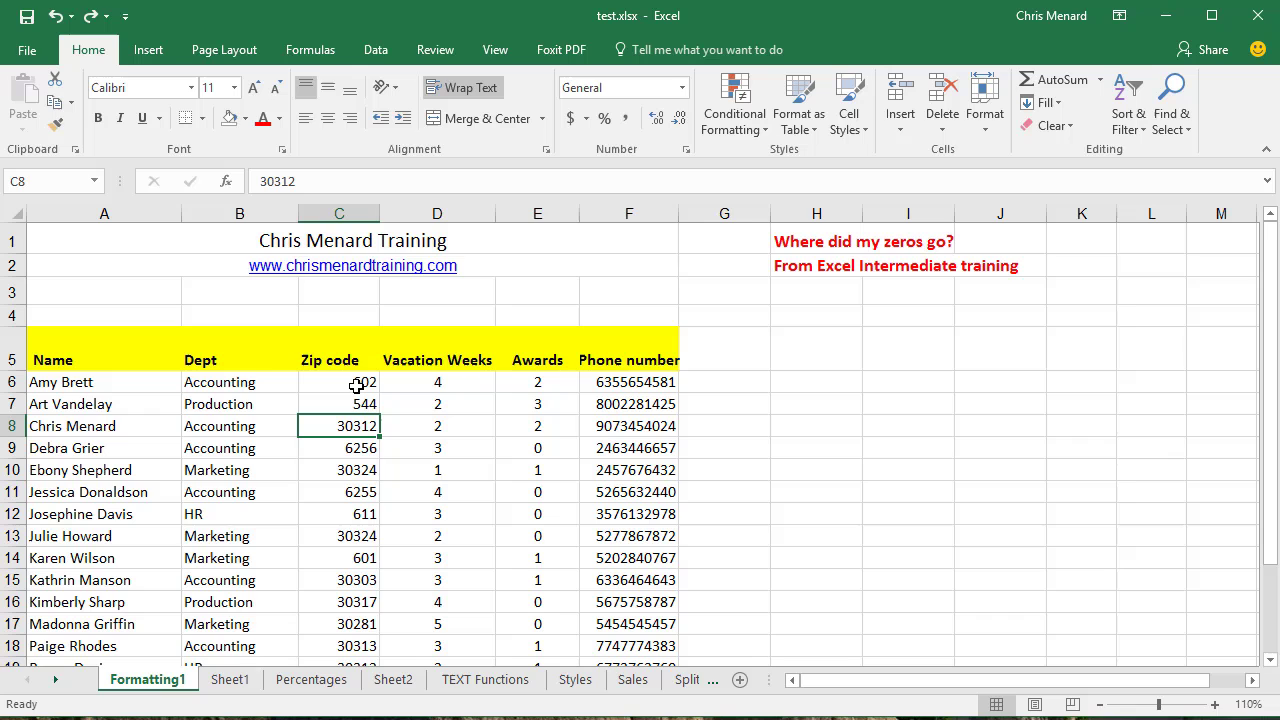
- Format the zip codes in C6:C24 with the Special number format Zip Code
{"action": "scroll", "coordinate": [404, 404], "scroll_direction": "down", "scroll_amount": 1}
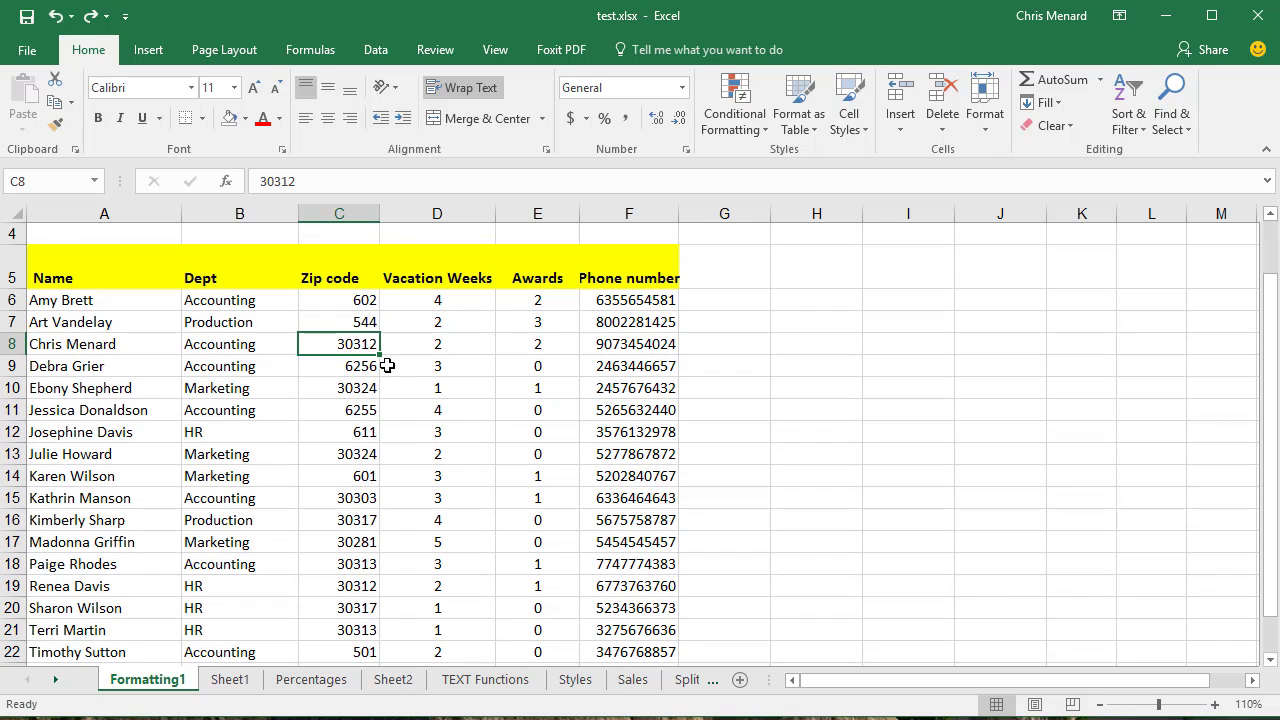
{"action": "left_click_drag", "start_coordinate": [337, 298], "coordinate": [358, 627]}
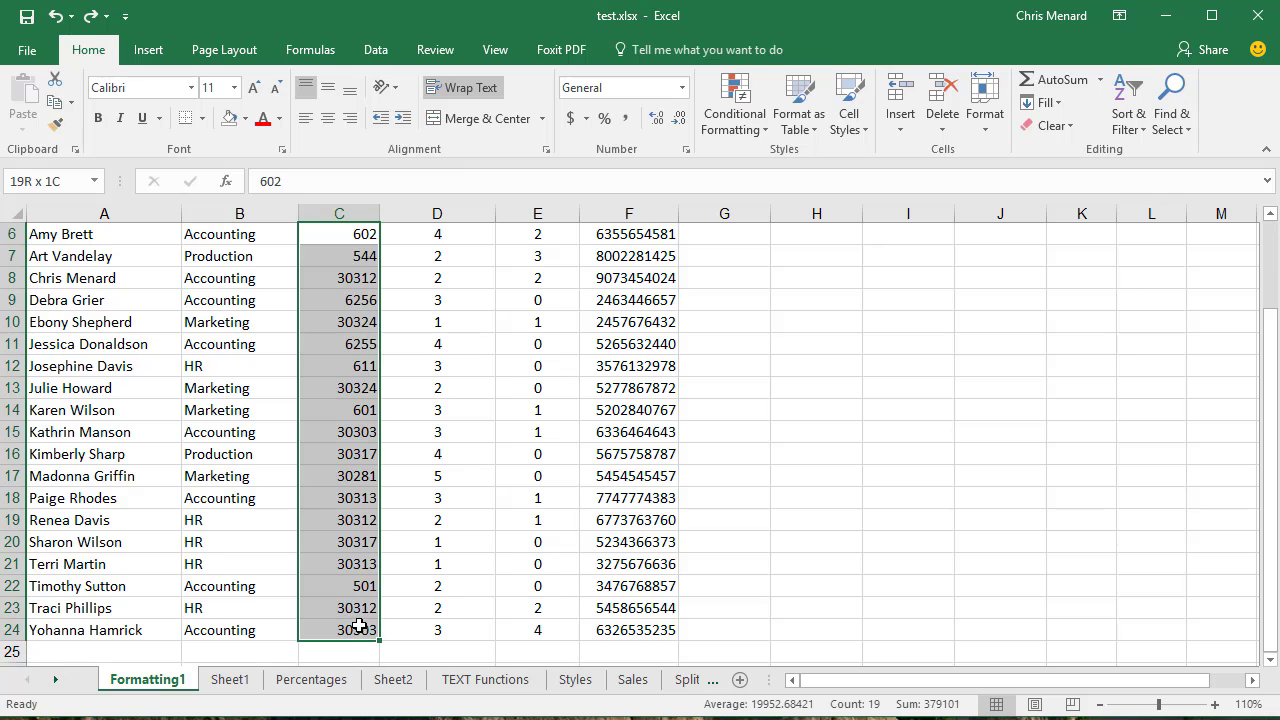
{"action": "scroll", "coordinate": [346, 346], "scroll_direction": "up", "scroll_amount": 2}
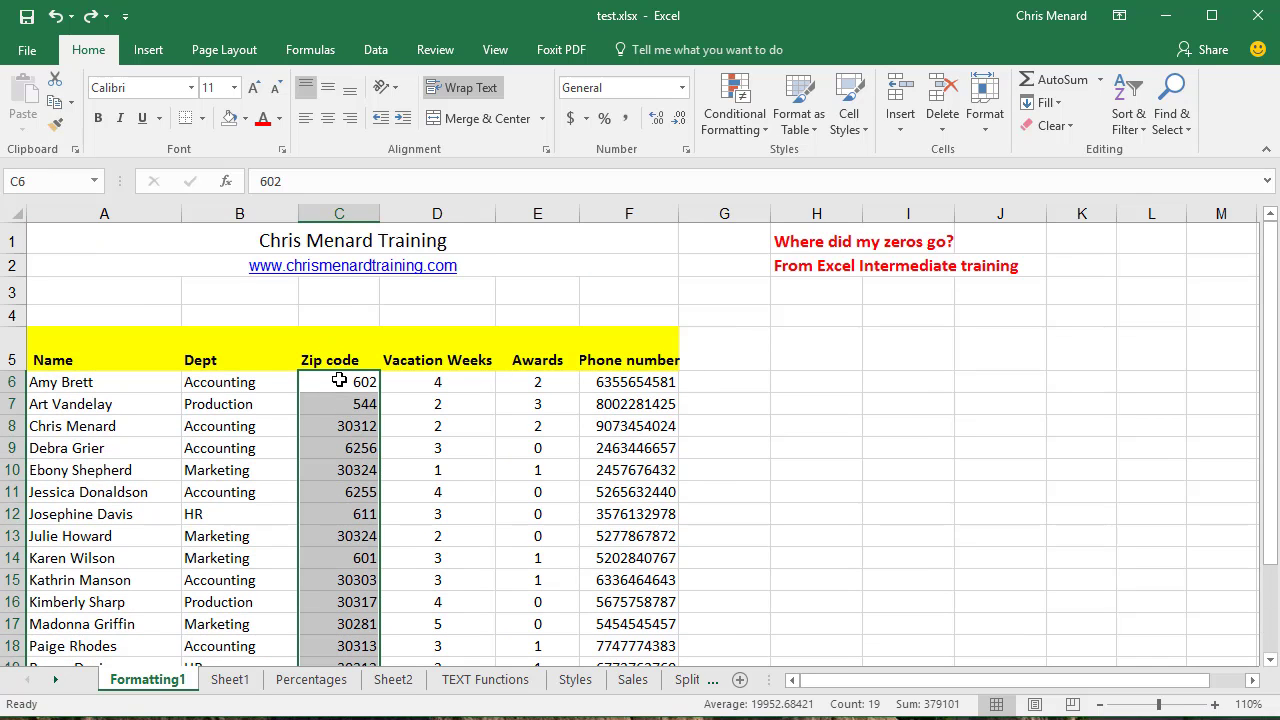
{"action": "right_click", "coordinate": [339, 380]}
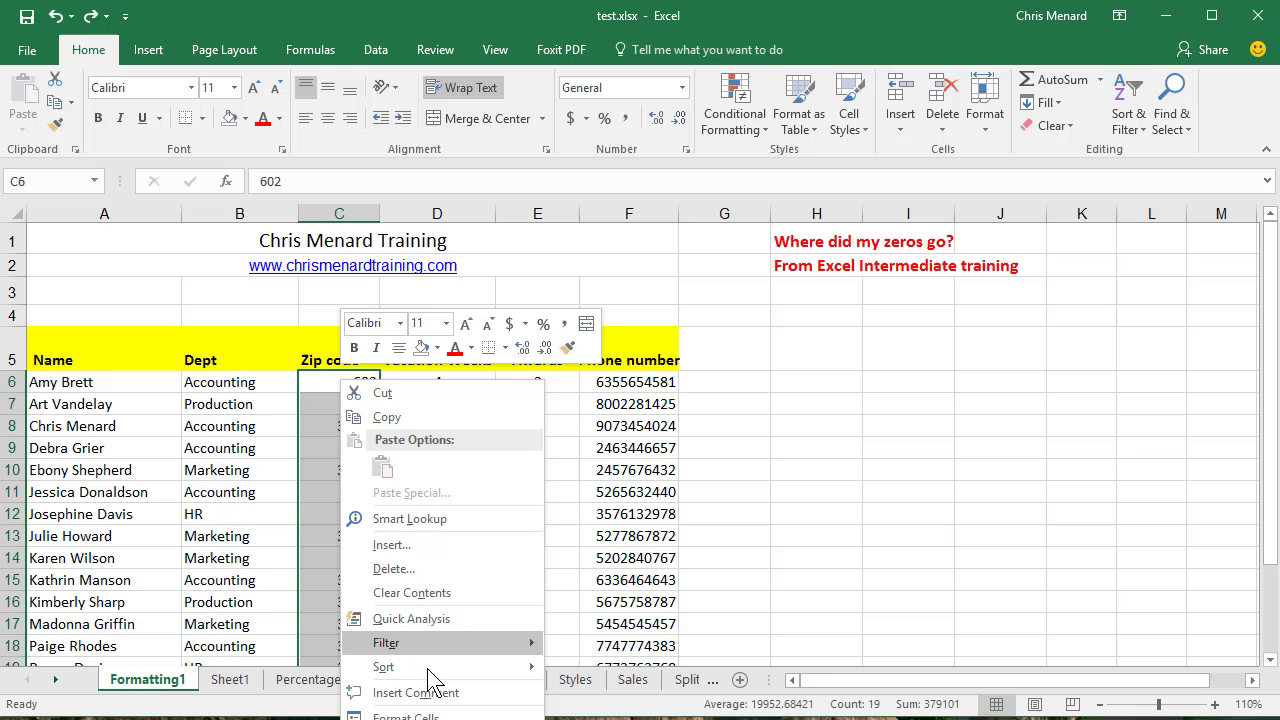
{"action": "left_click", "coordinate": [428, 715]}
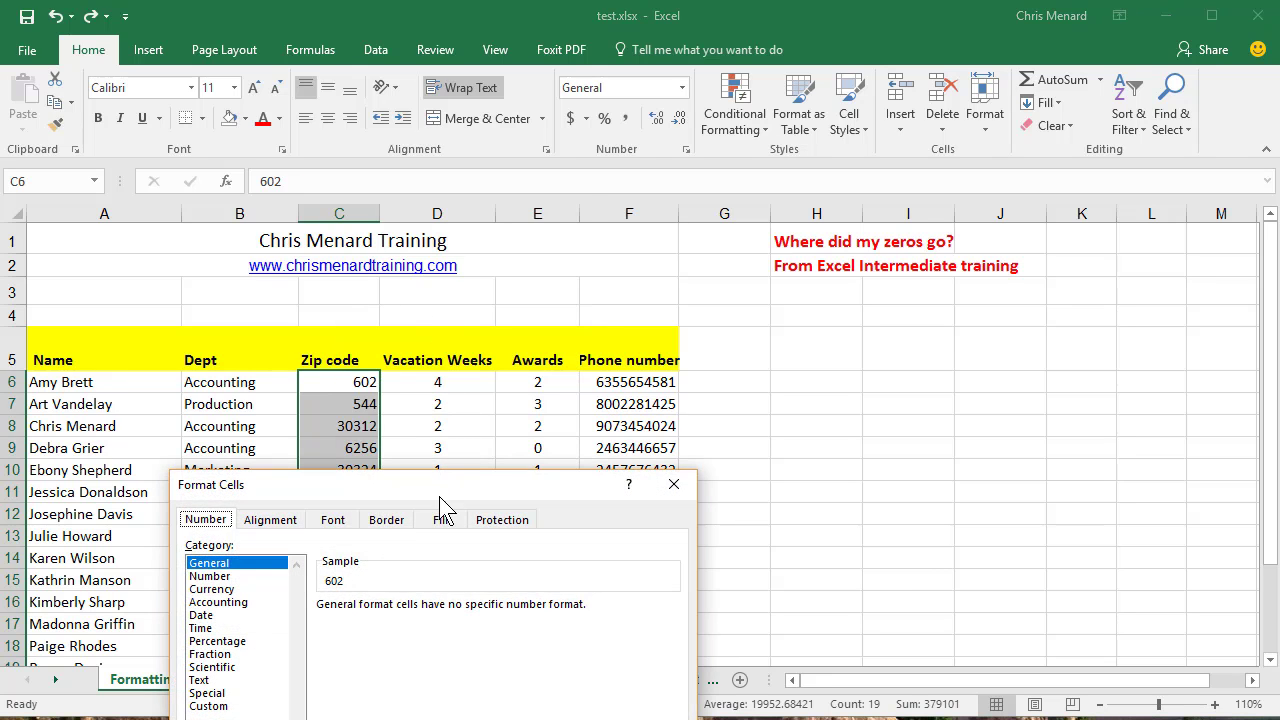
{"action": "left_click_drag", "start_coordinate": [439, 496], "coordinate": [466, 93]}
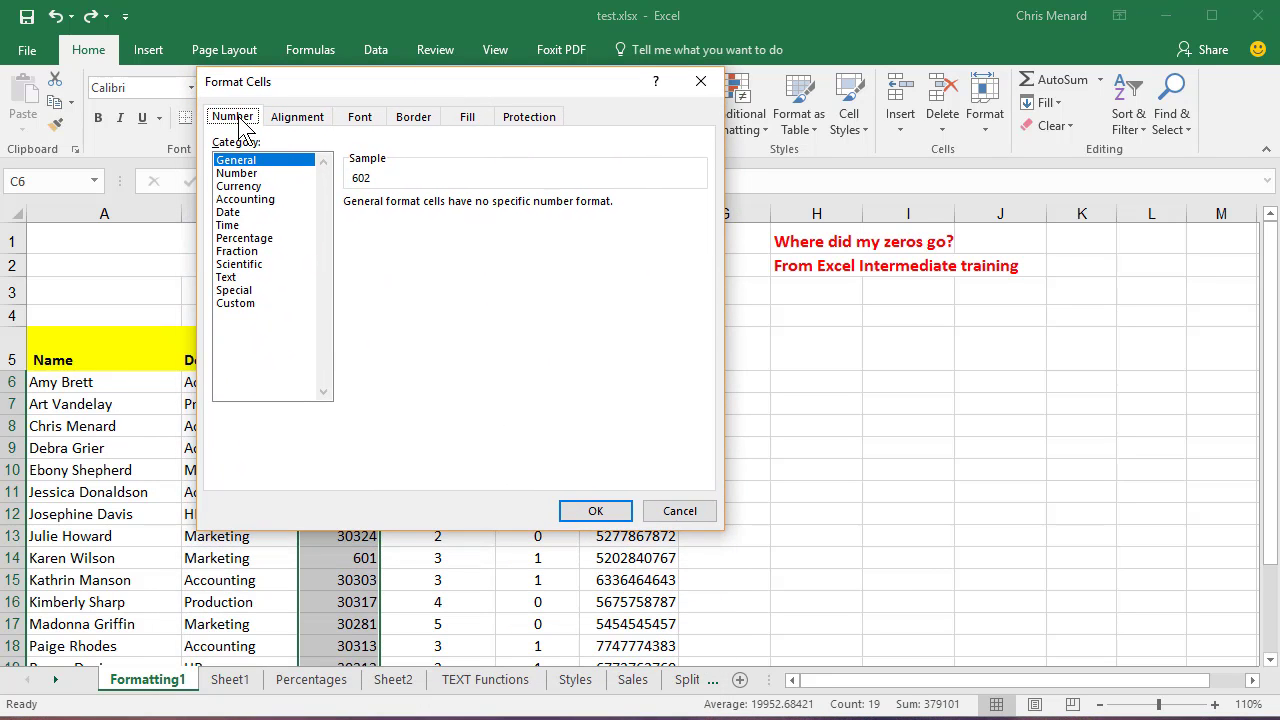
{"action": "left_click", "coordinate": [249, 292]}
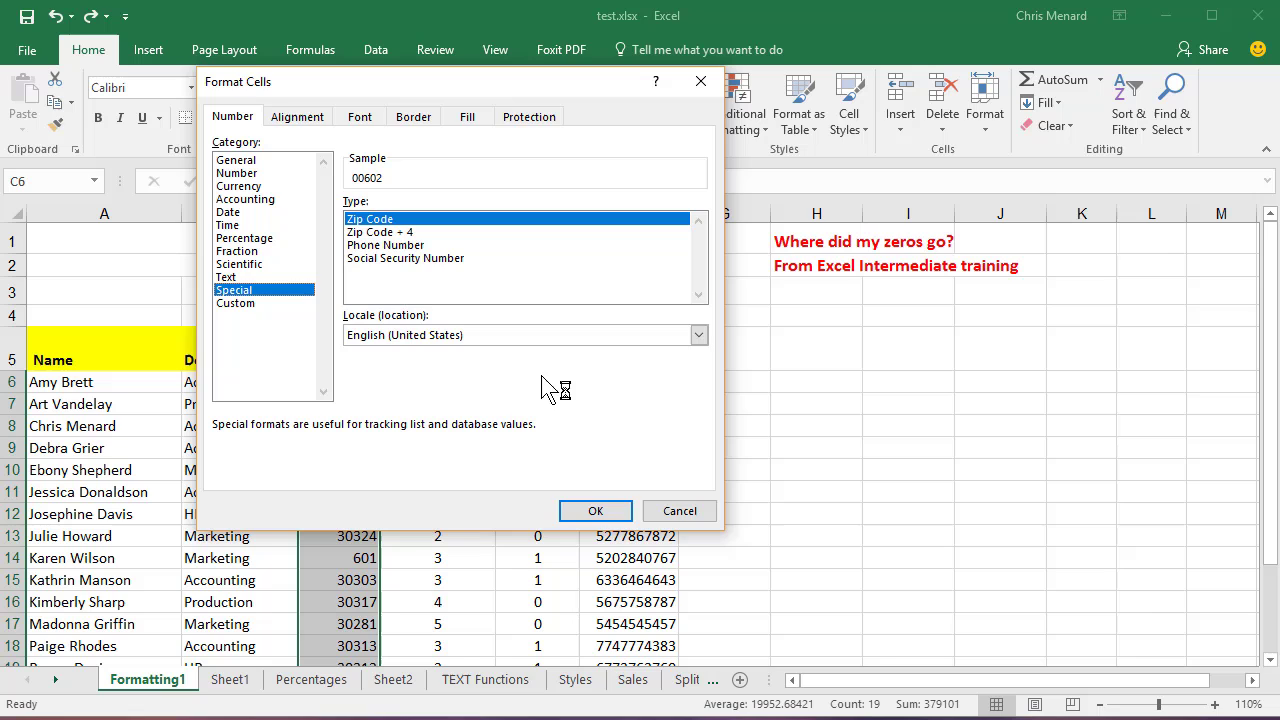
{"action": "left_click", "coordinate": [605, 515]}
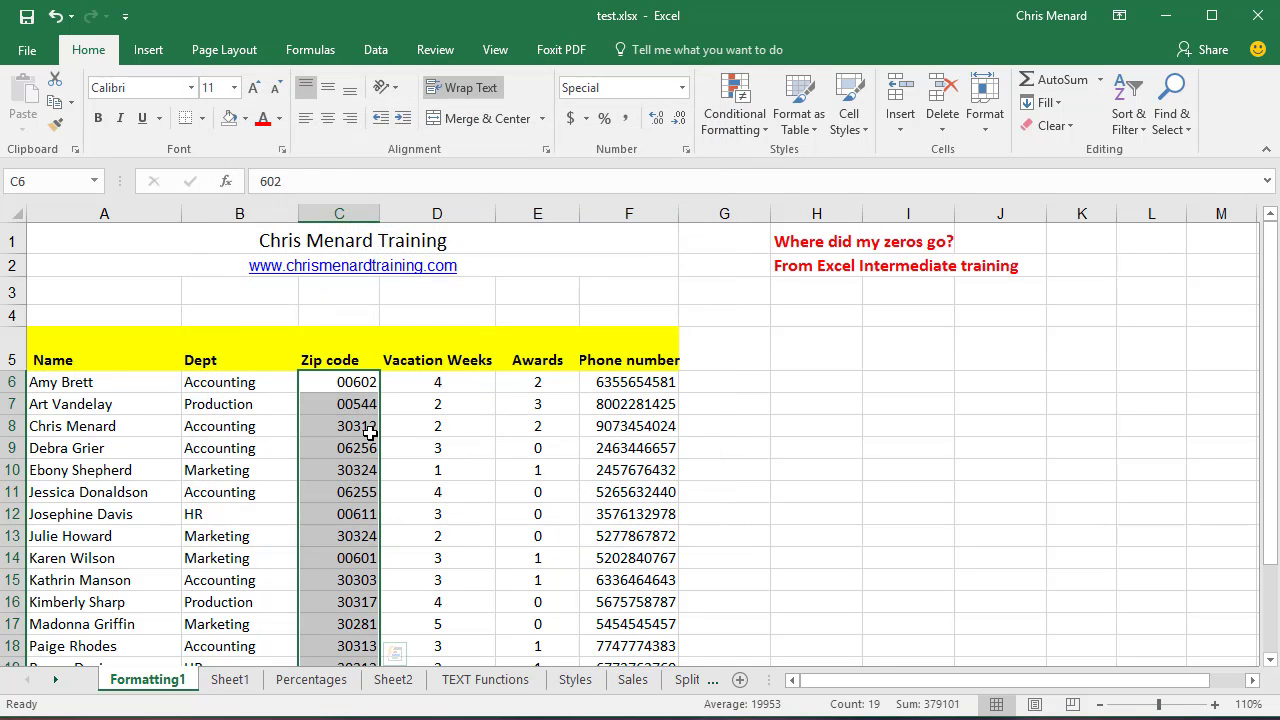
{"action": "left_click", "coordinate": [340, 384]}
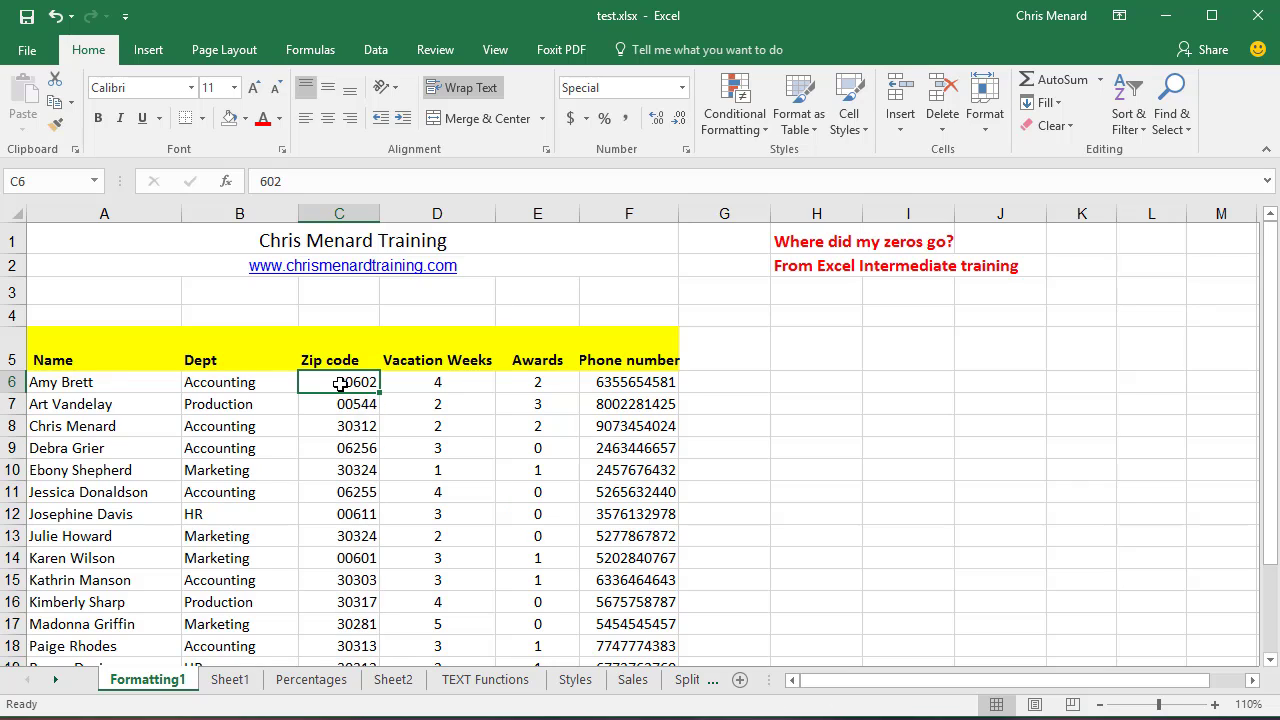
{"action": "left_click", "coordinate": [541, 403]}
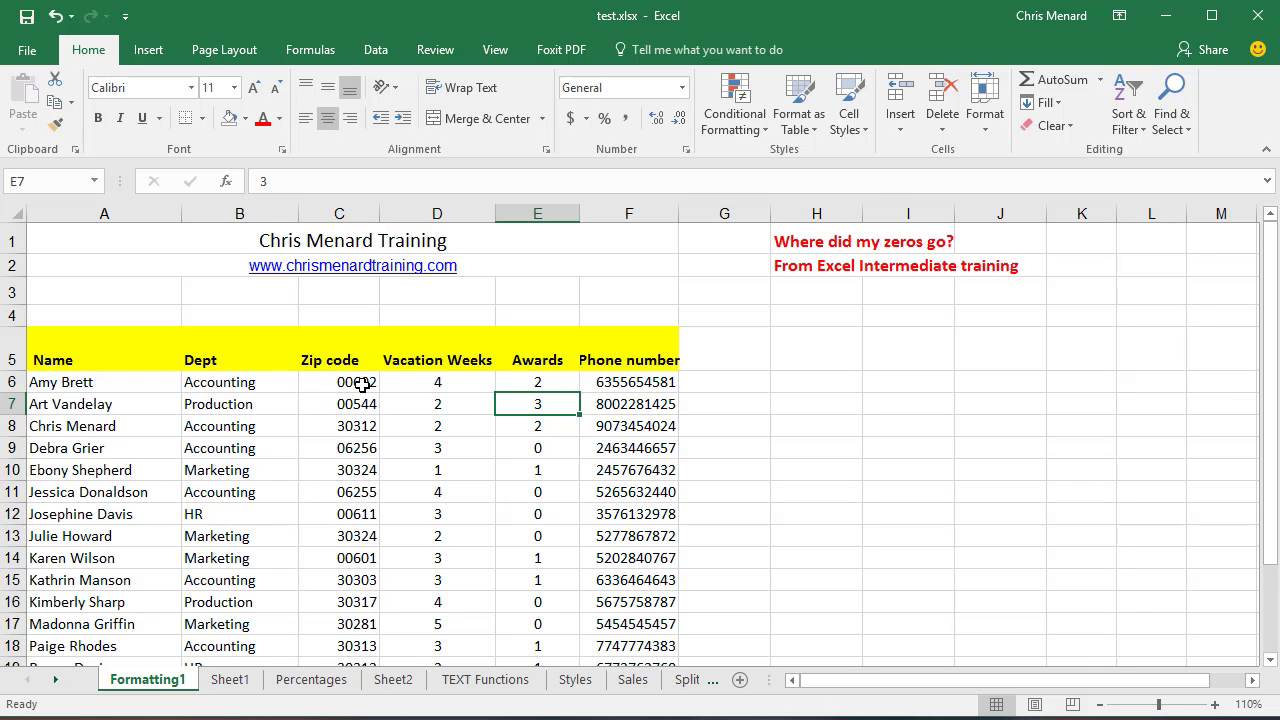
- Reset the zip codes in C6:C24 to the General number format
{"action": "left_click", "coordinate": [362, 384]}
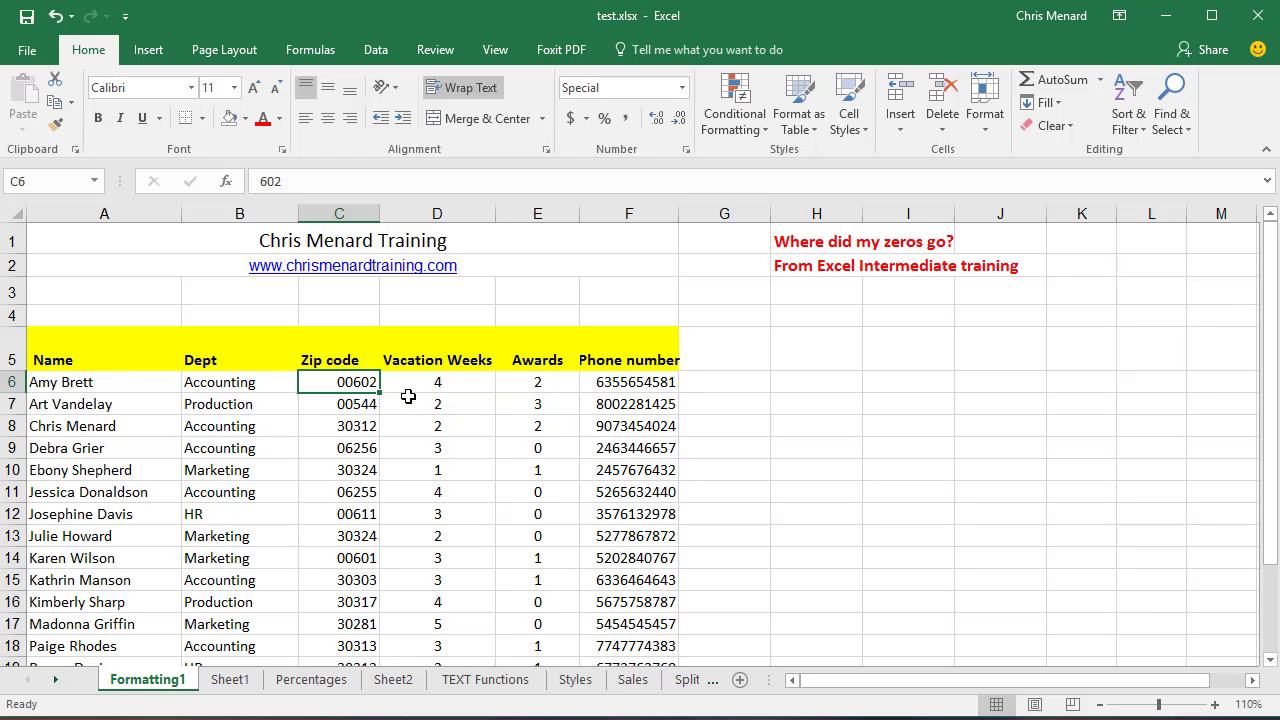
{"action": "key", "text": "ctrl+shift+Down"}
{"action": "key", "text": "ctrl+shift+grave"}
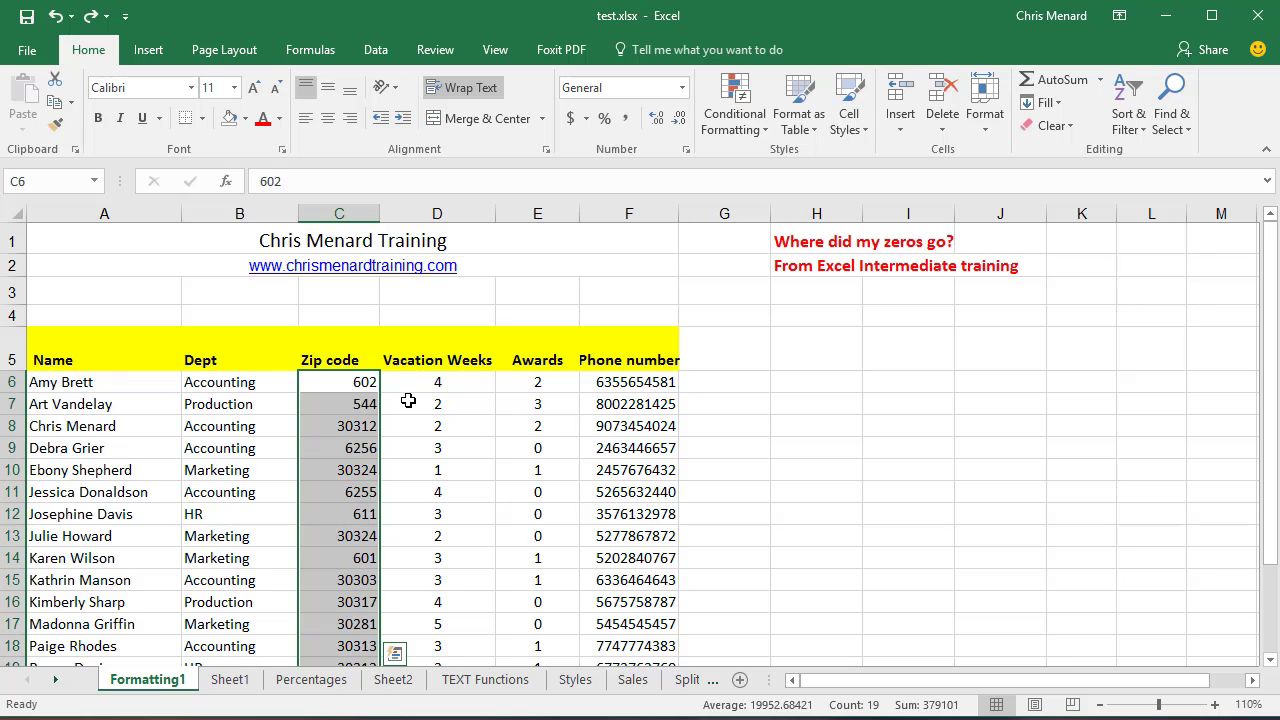
{"action": "left_click", "coordinate": [399, 386]}
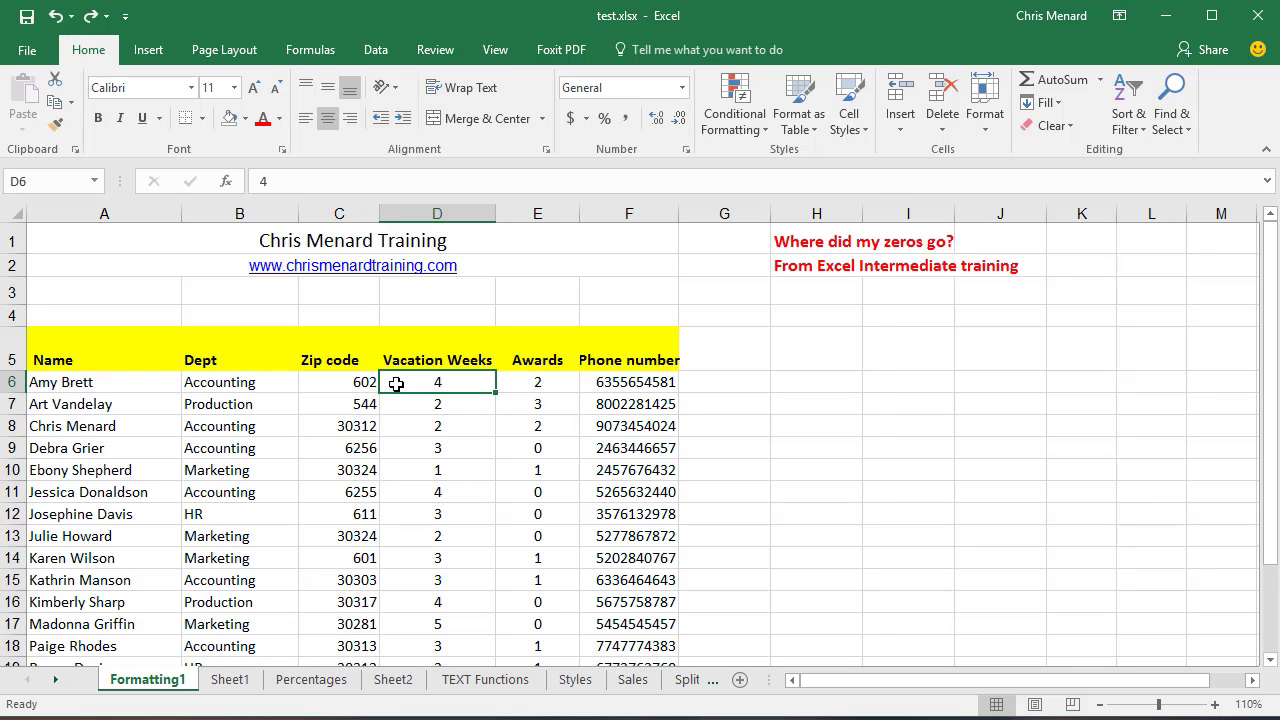
- Enter the formula =TEXT(C6,"00000") in G6 to convert the first zip code to five-digit text
{"action": "left_click", "coordinate": [704, 387]}
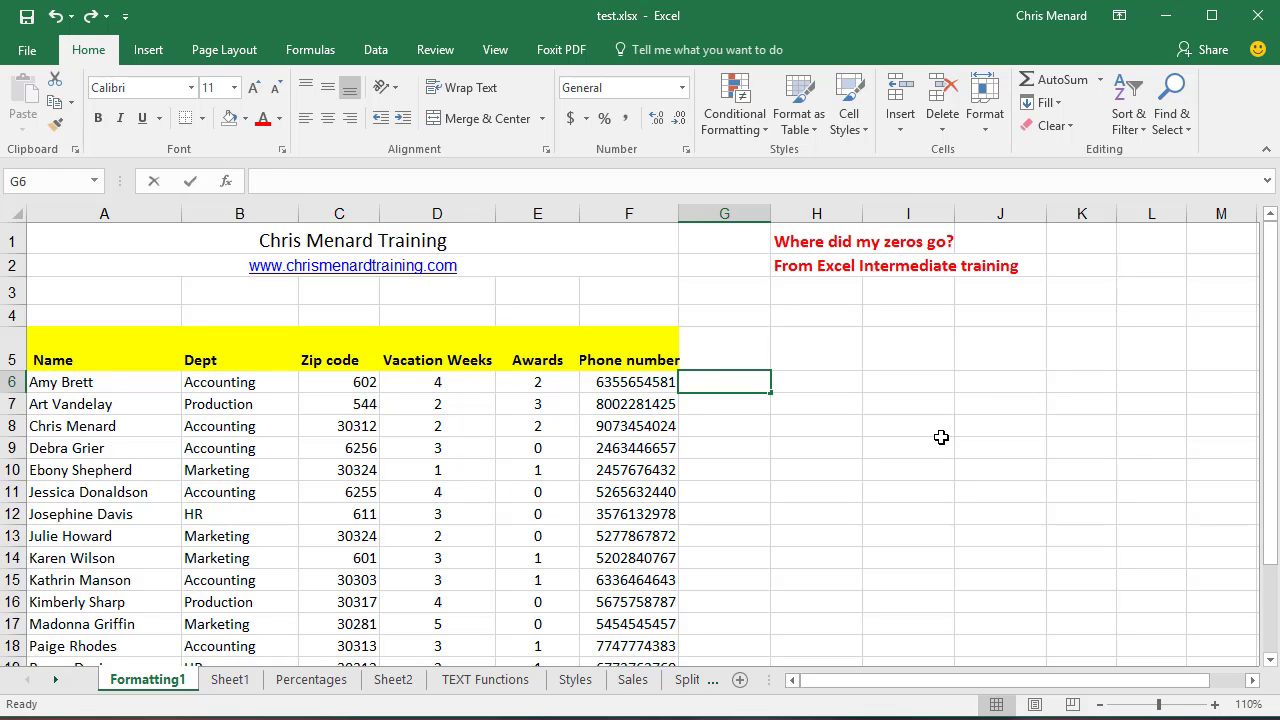
{"action": "type", "text": "=text"}
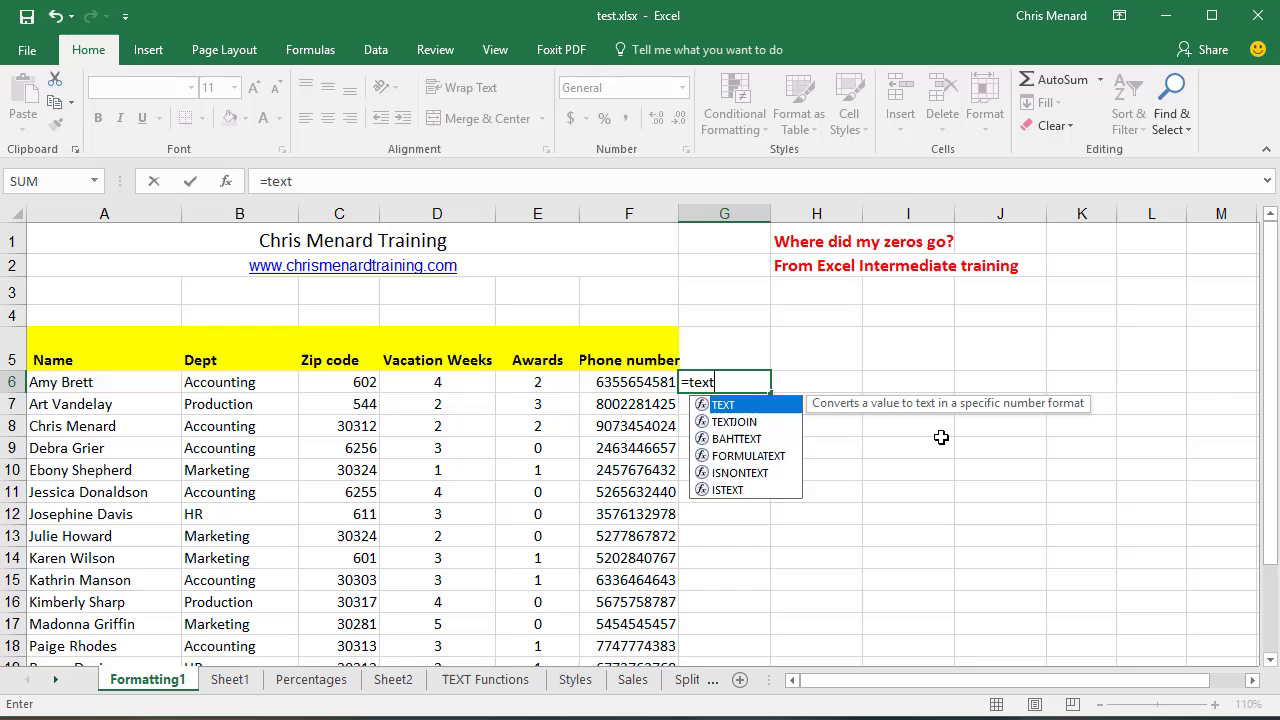
{"action": "key", "text": "Tab"}
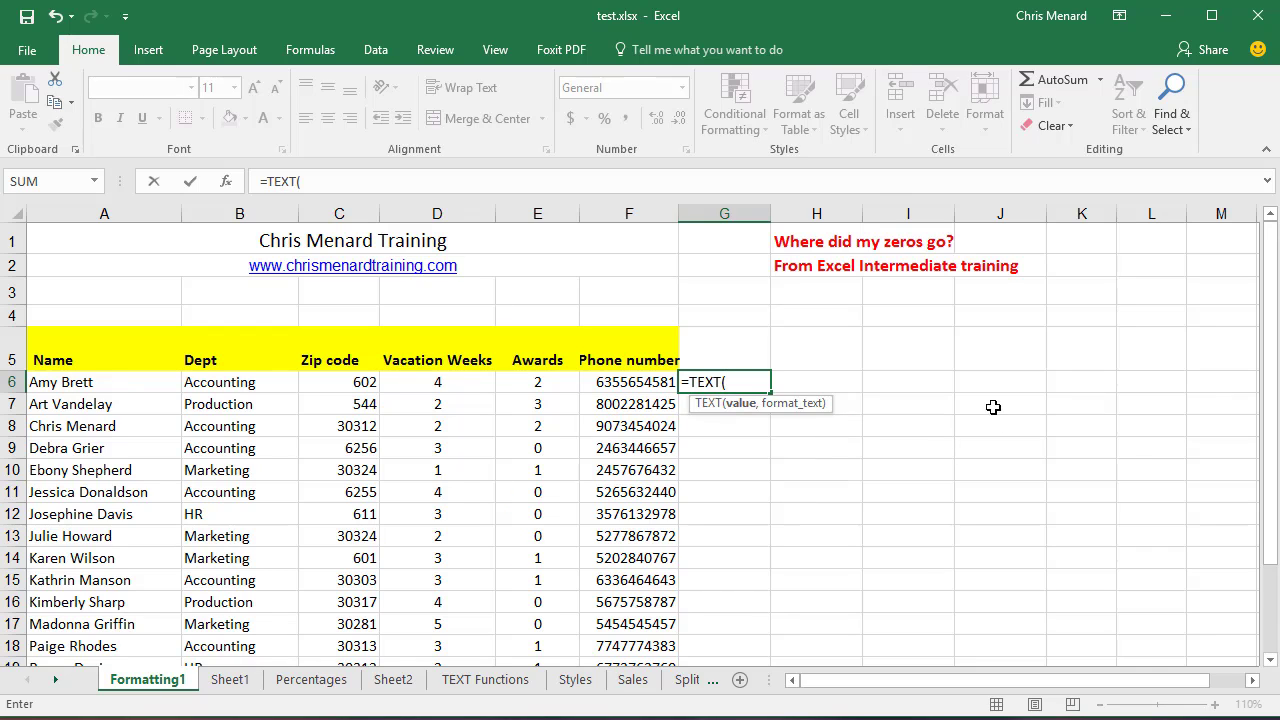
{"action": "left_click", "coordinate": [334, 382]}
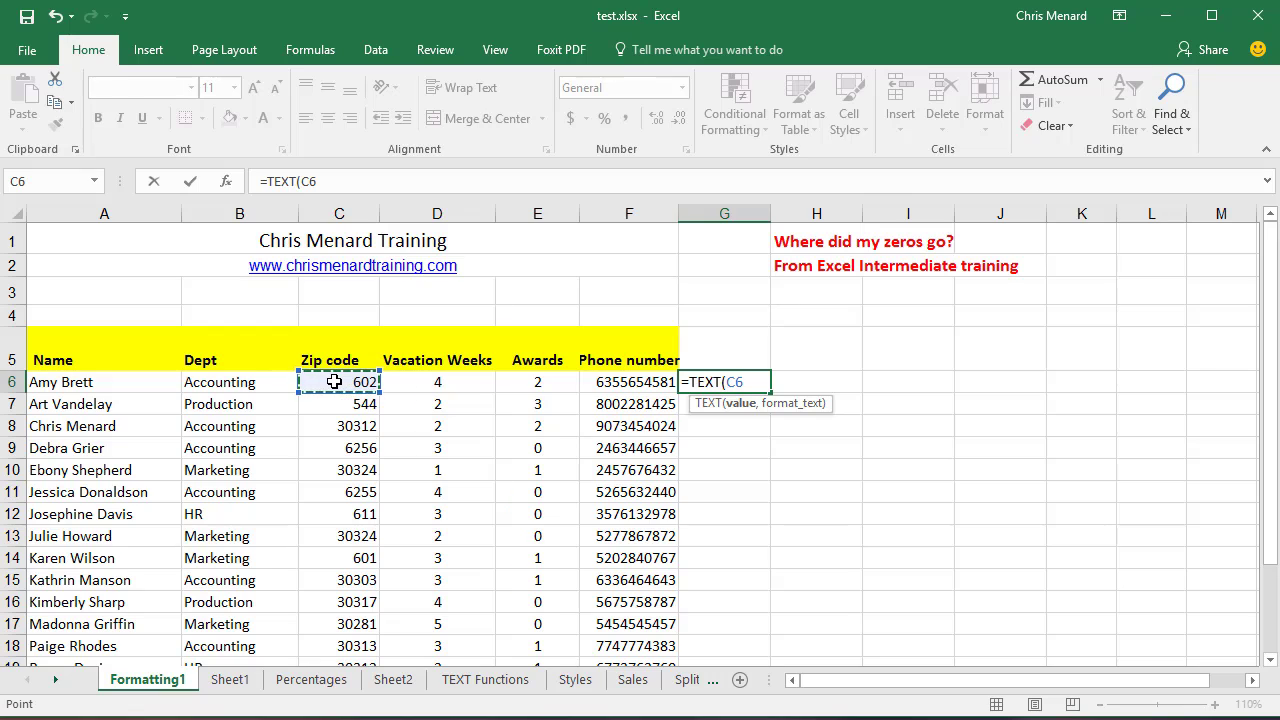
{"action": "type", "text": ","}
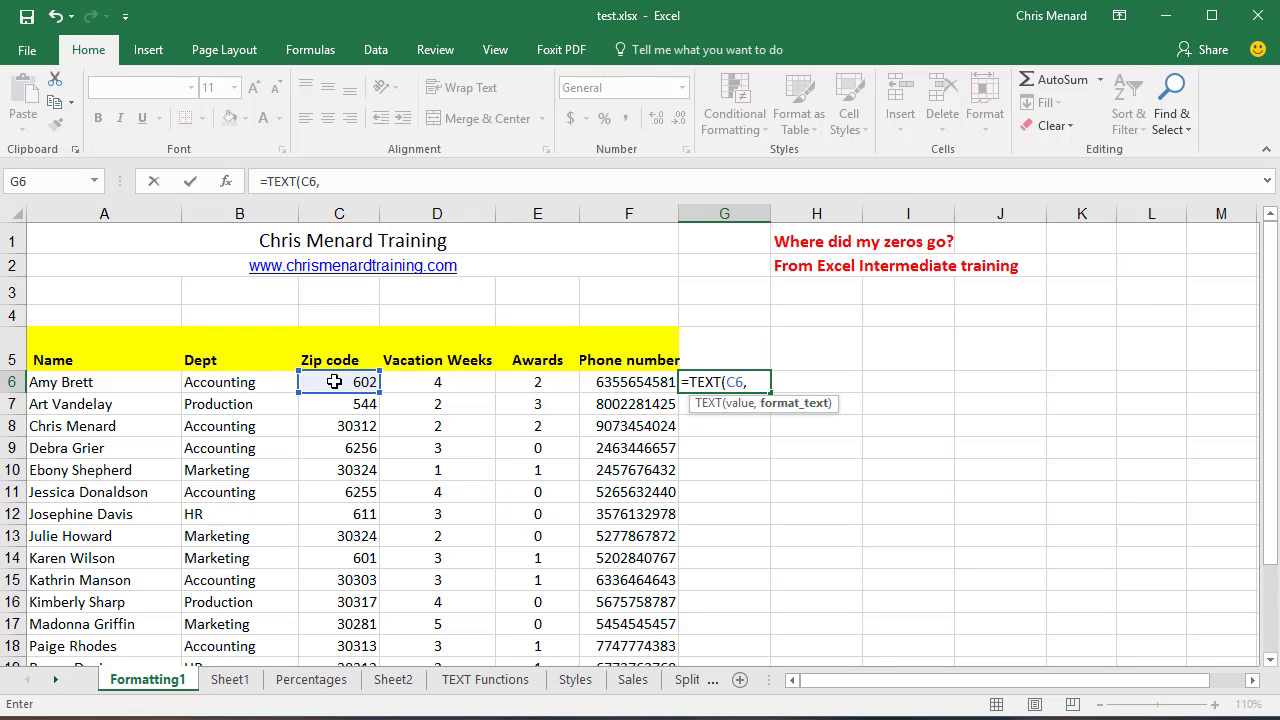
{"action": "type", "text": "\"00000\""}
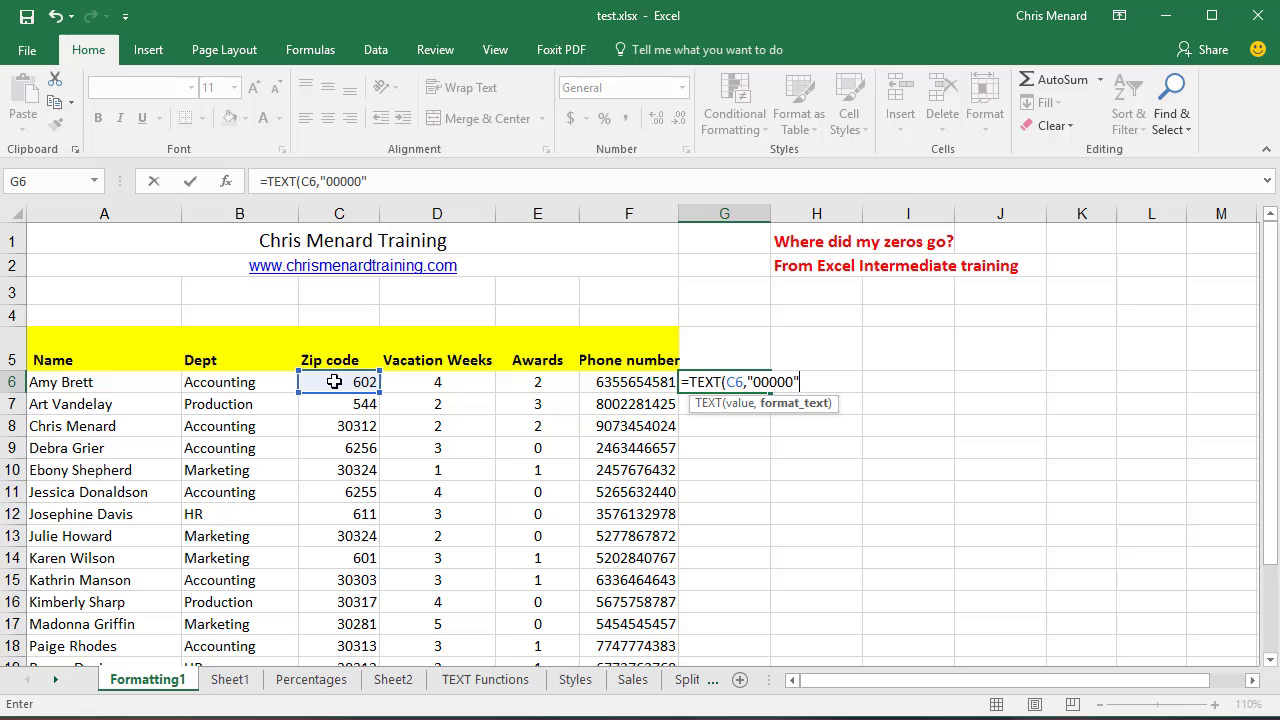
{"action": "type", "text": ")"}
{"action": "key", "text": "Return"}
- Fill the TEXT formula from G6 down to G24
{"action": "key", "text": "Up"}
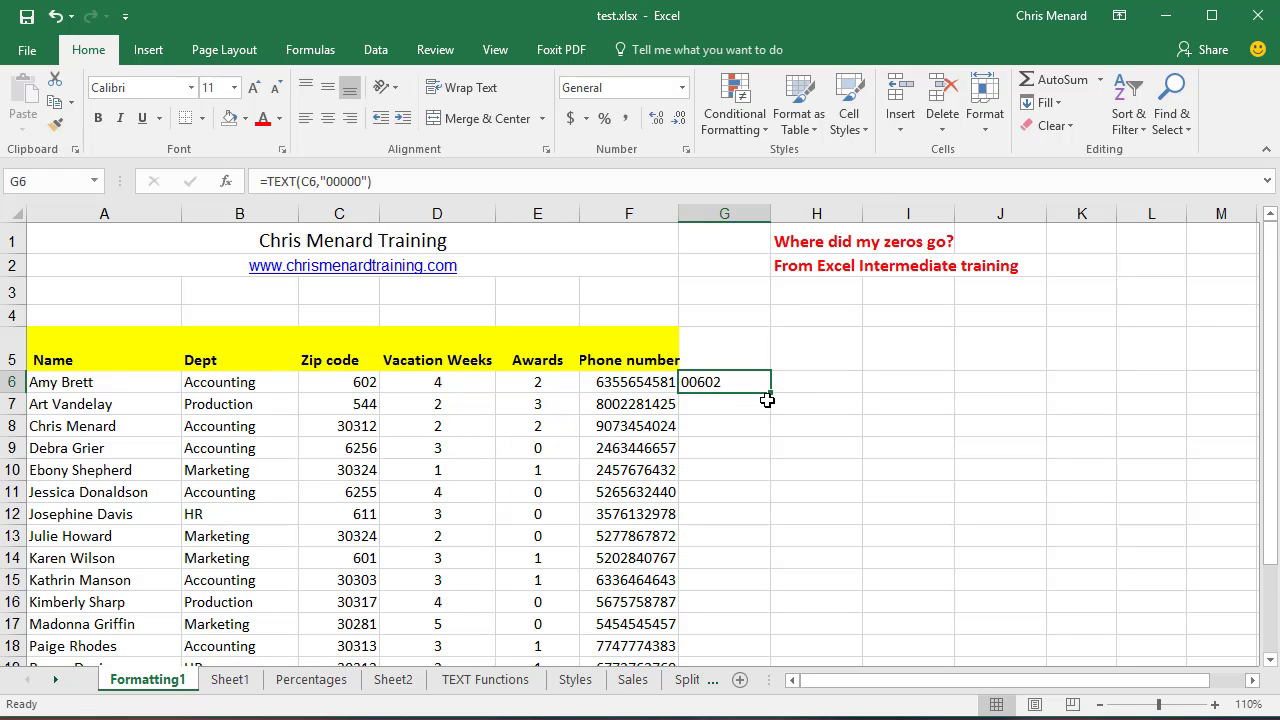
{"action": "left_click_drag", "start_coordinate": [768, 394], "coordinate": [771, 638]}
{"action": "scroll", "coordinate": [795, 557], "scroll_direction": "up", "scroll_amount": 2}
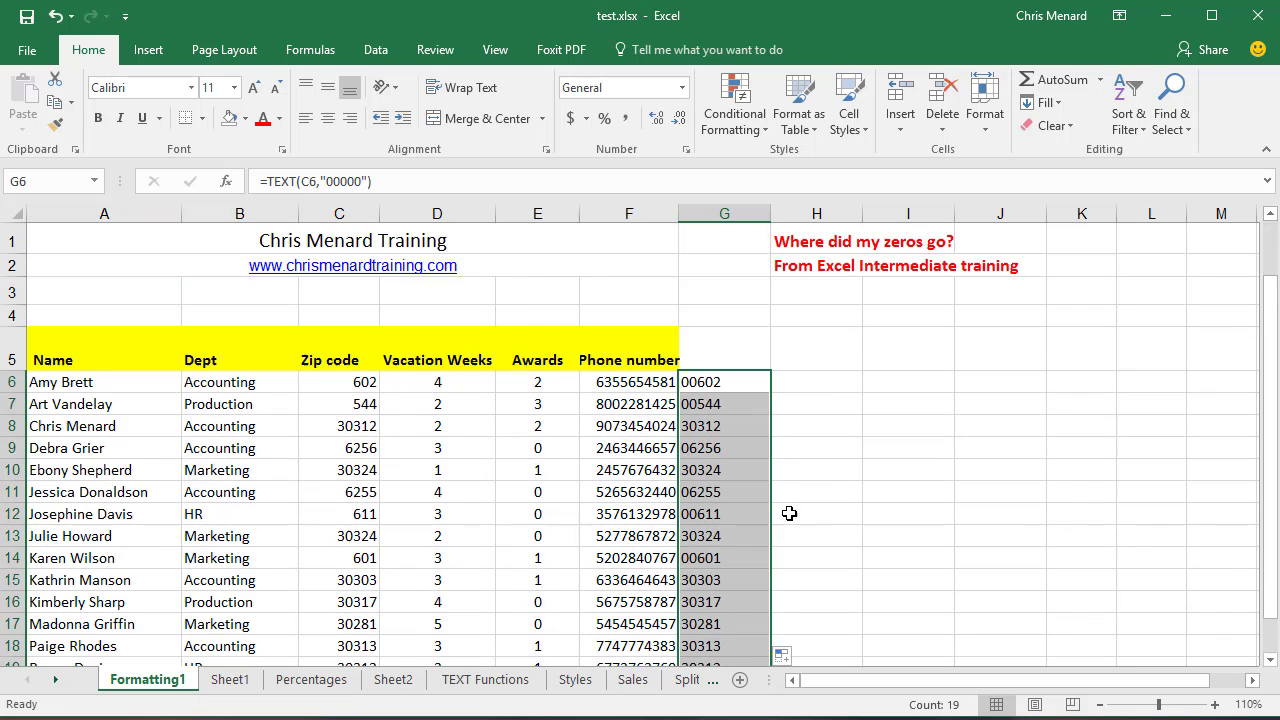
- Copy the formula results in G6:G24 and paste them as values over the zip codes starting at C6
{"action": "right_click", "coordinate": [723, 403]}
{"action": "left_click", "coordinate": [750, 425]}
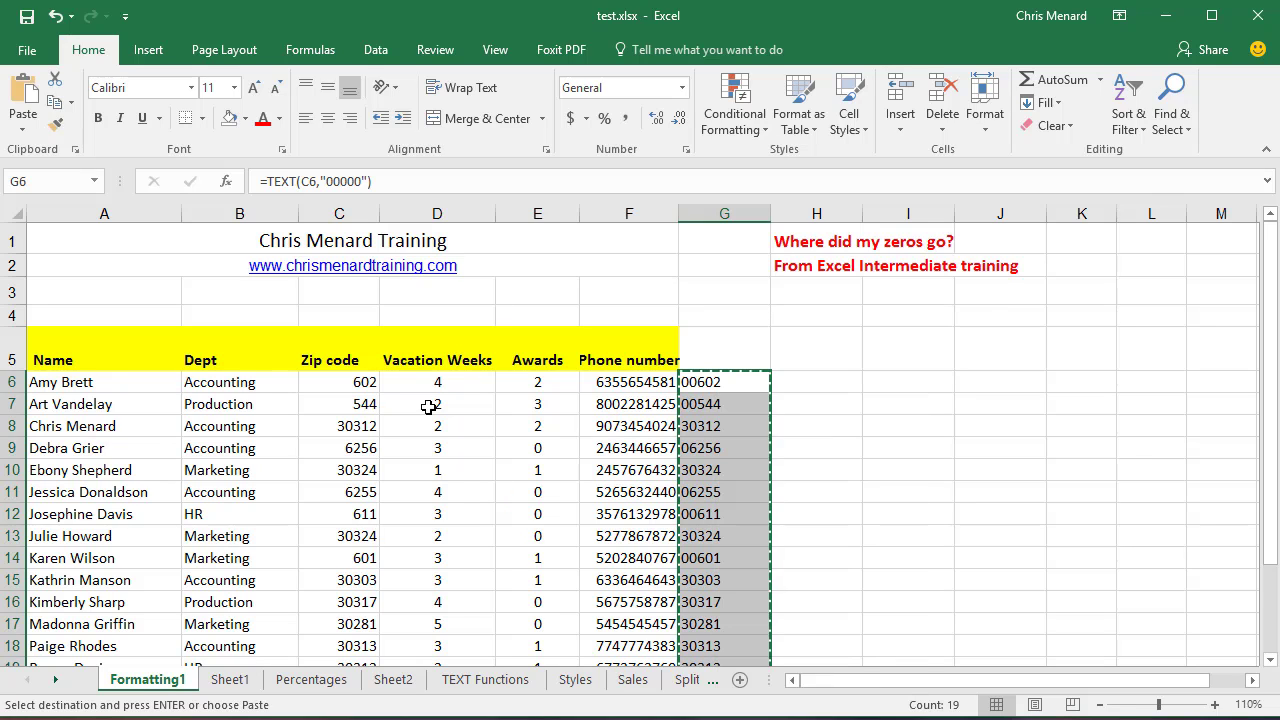
{"action": "left_click_drag", "start_coordinate": [345, 386], "coordinate": [345, 404]}
{"action": "right_click", "coordinate": [346, 382]}
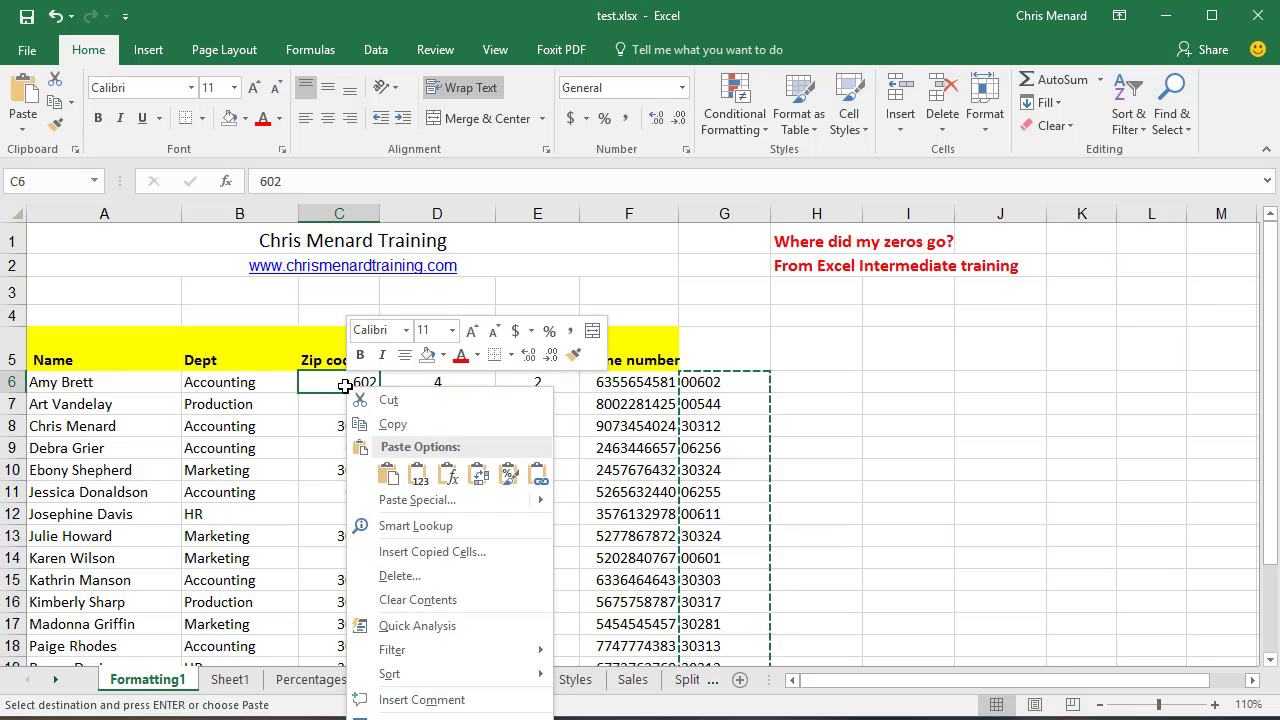
{"action": "left_click", "coordinate": [418, 478]}
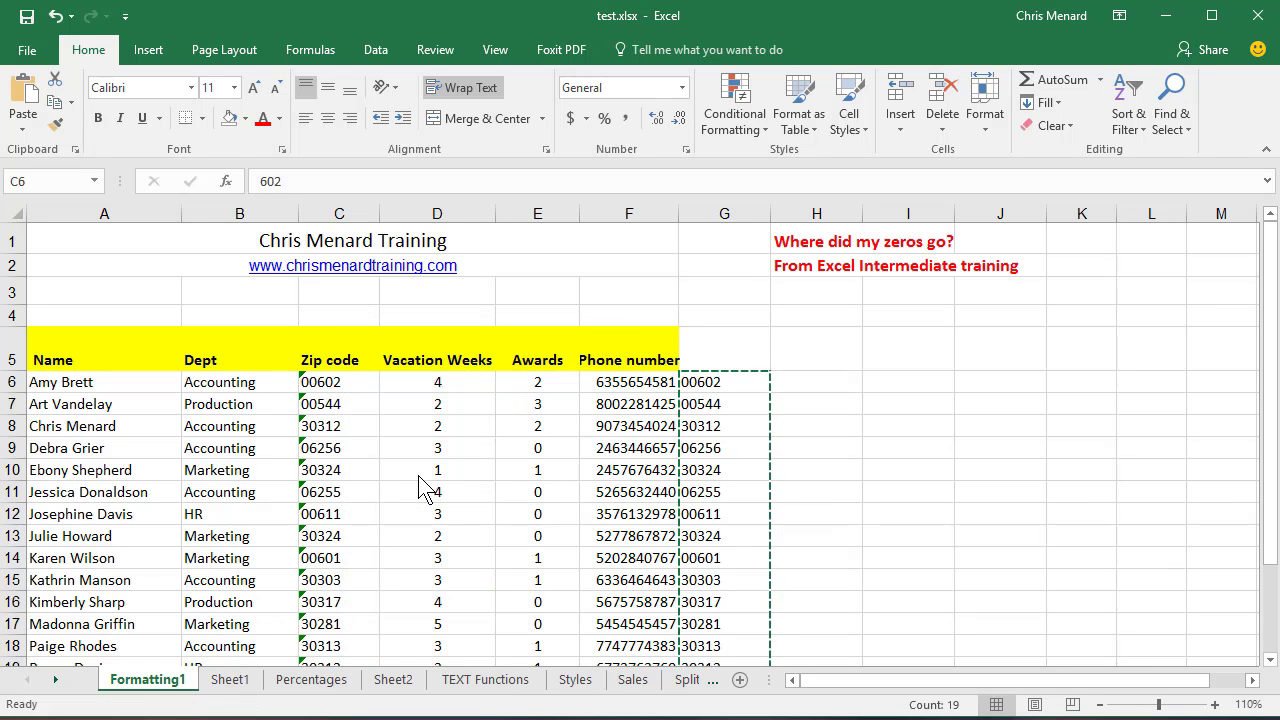
{"action": "key", "text": "Escape"}
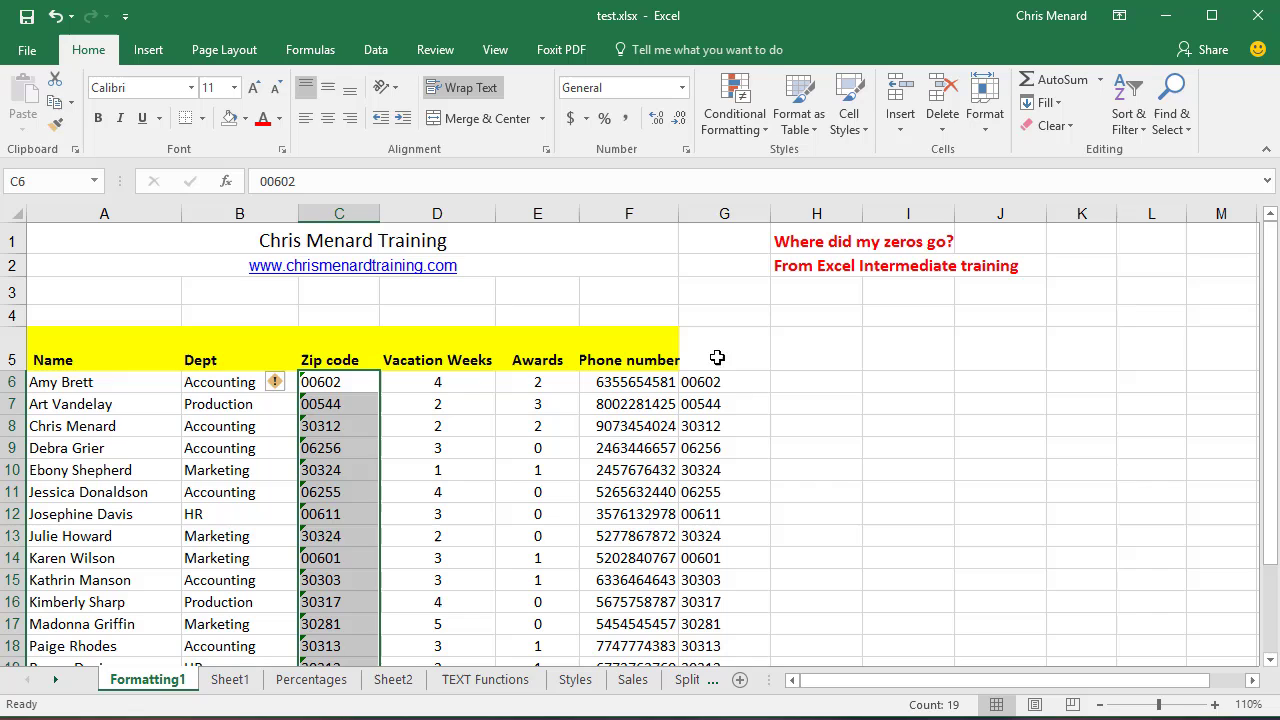
- Clear the contents of helper column G
{"action": "left_click", "coordinate": [718, 214]}
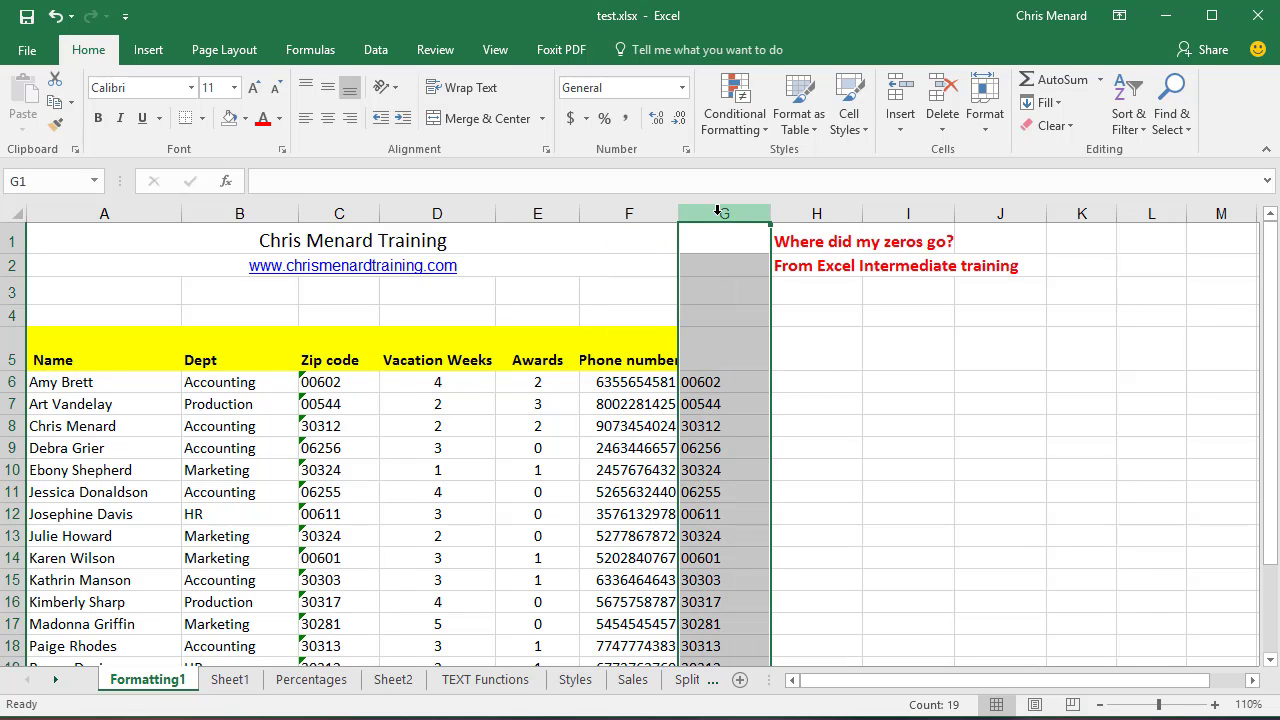
{"action": "key", "text": "Delete"}
{"action": "left_click", "coordinate": [440, 415]}
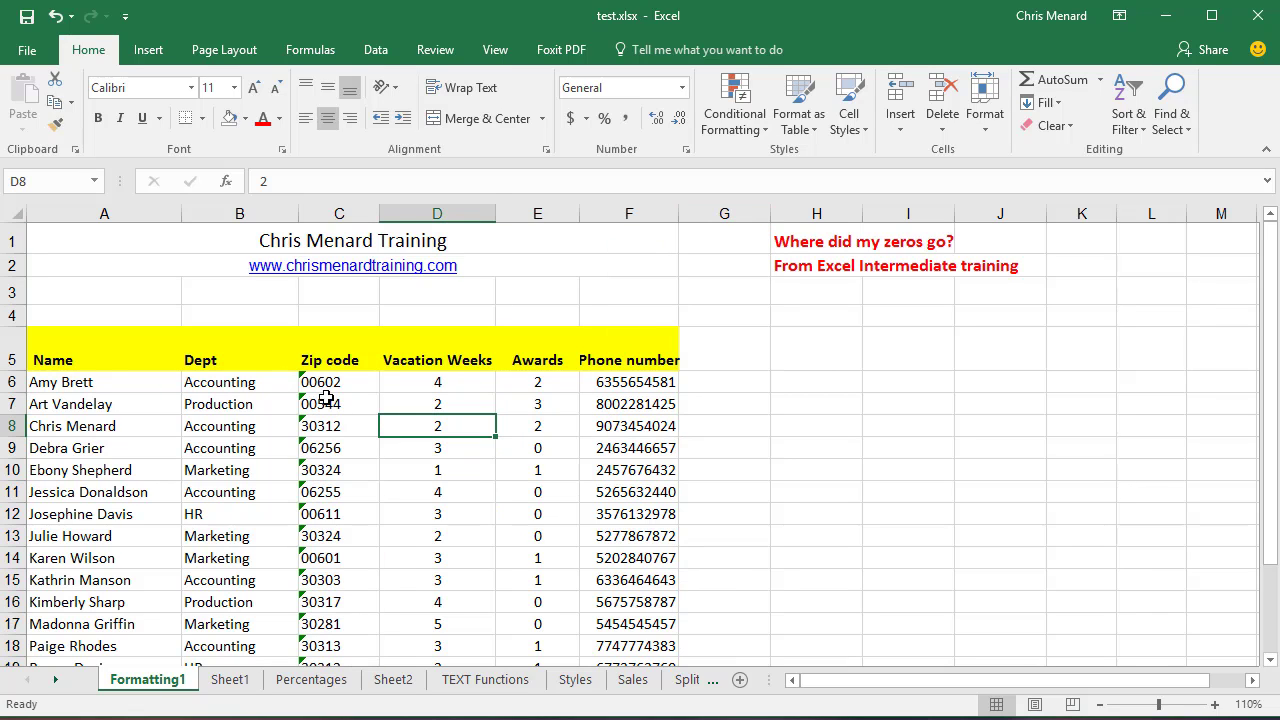
- Check the stored contents of the zip code cells from C6 down to C11
{"action": "left_click", "coordinate": [325, 385]}
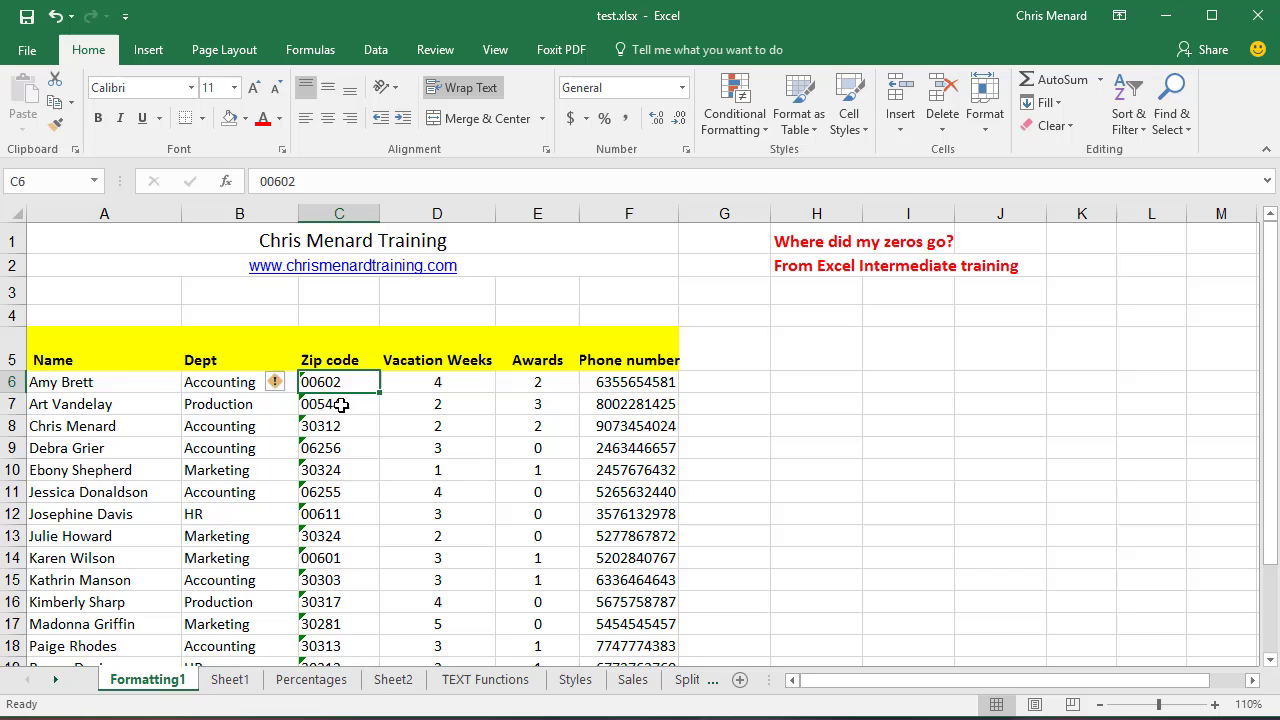
{"action": "left_click", "coordinate": [342, 404]}
{"action": "left_click", "coordinate": [342, 426]}
{"action": "left_click", "coordinate": [353, 451]}
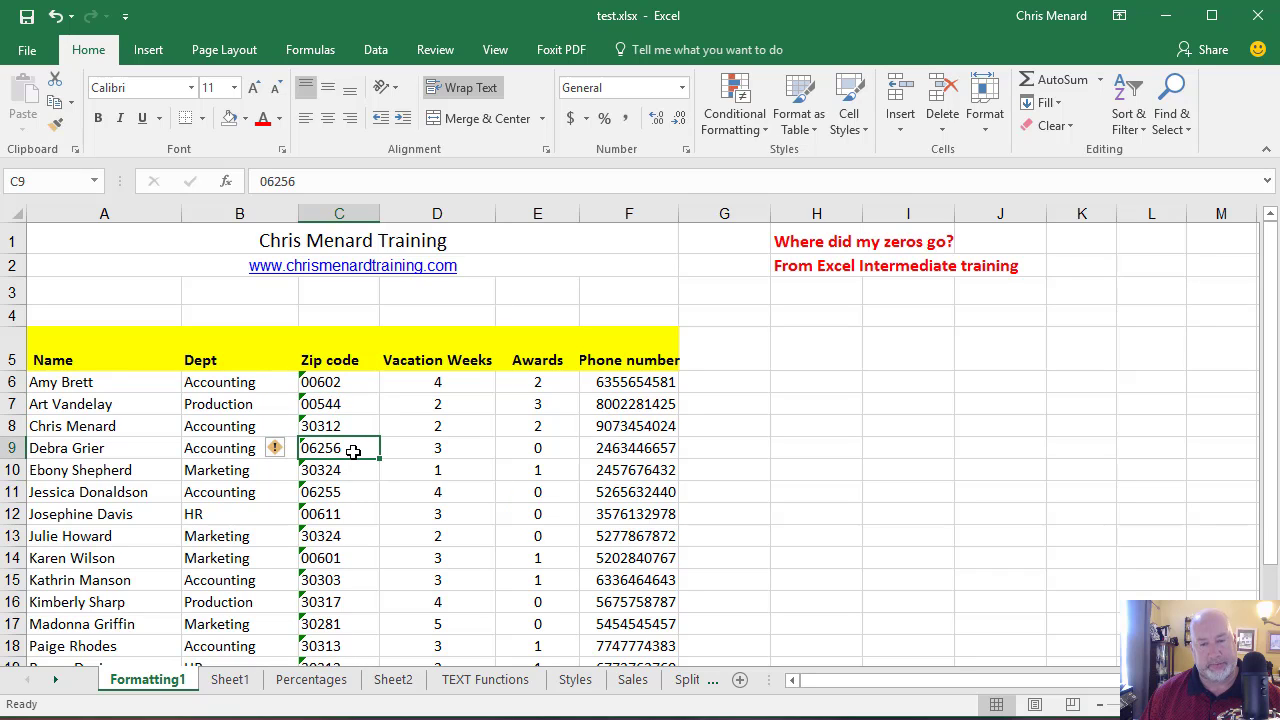
{"action": "key", "text": "Up"}
{"action": "key", "text": "Up"}
{"action": "key", "text": "Up"}
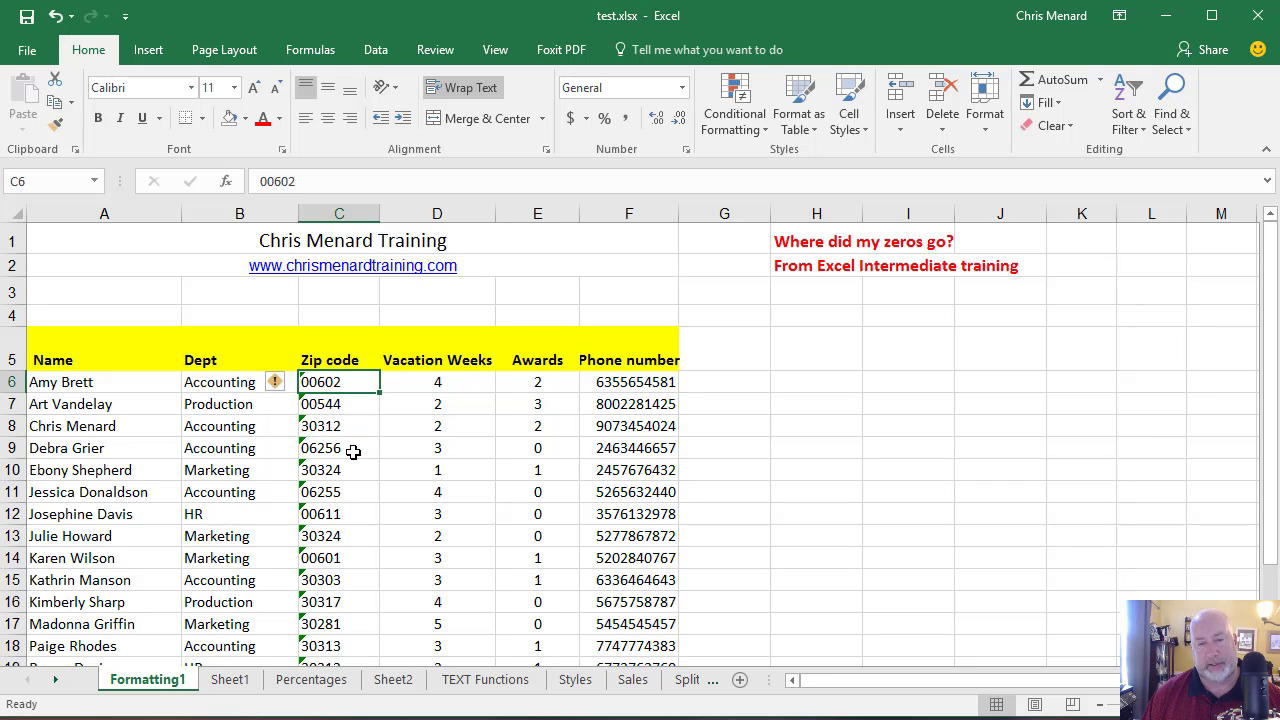
{"action": "key", "text": "Down"}
{"action": "key", "text": "Down"}
{"action": "key", "text": "Down"}
{"action": "key", "text": "Down"}
{"action": "key", "text": "Down"}
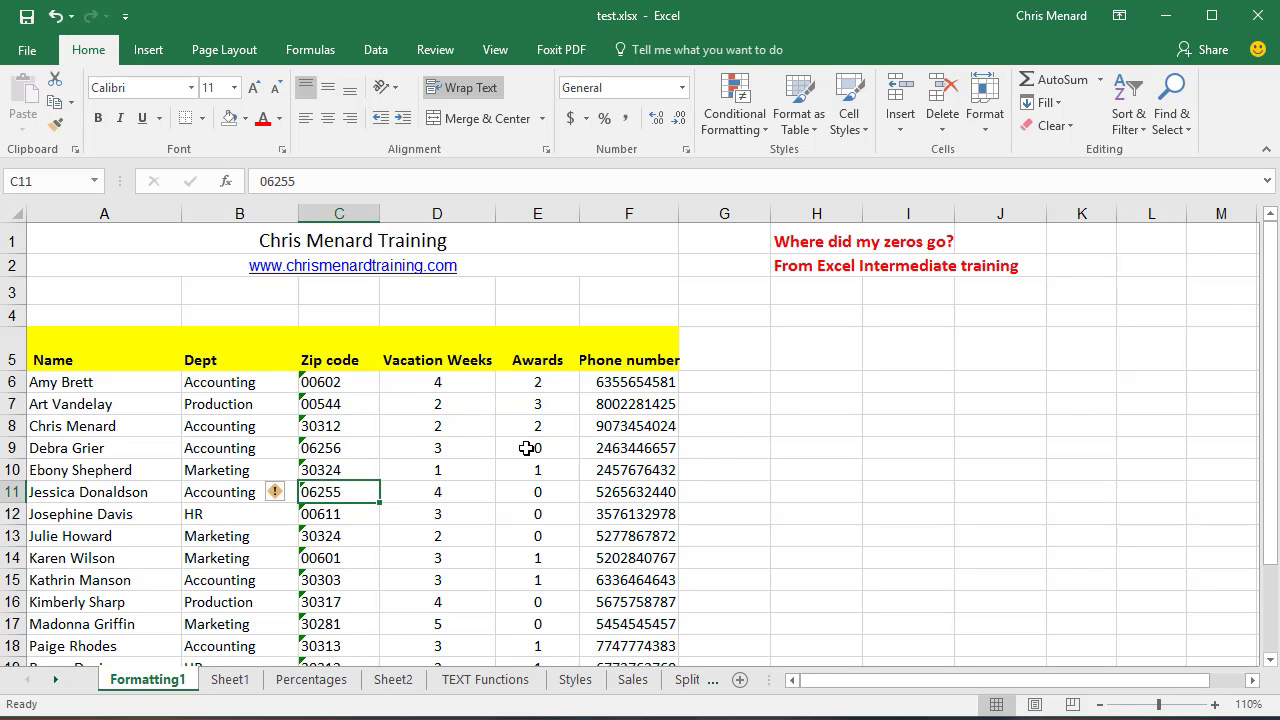
- Set the number format of the whole column L to Text
{"action": "left_click", "coordinate": [1147, 214]}
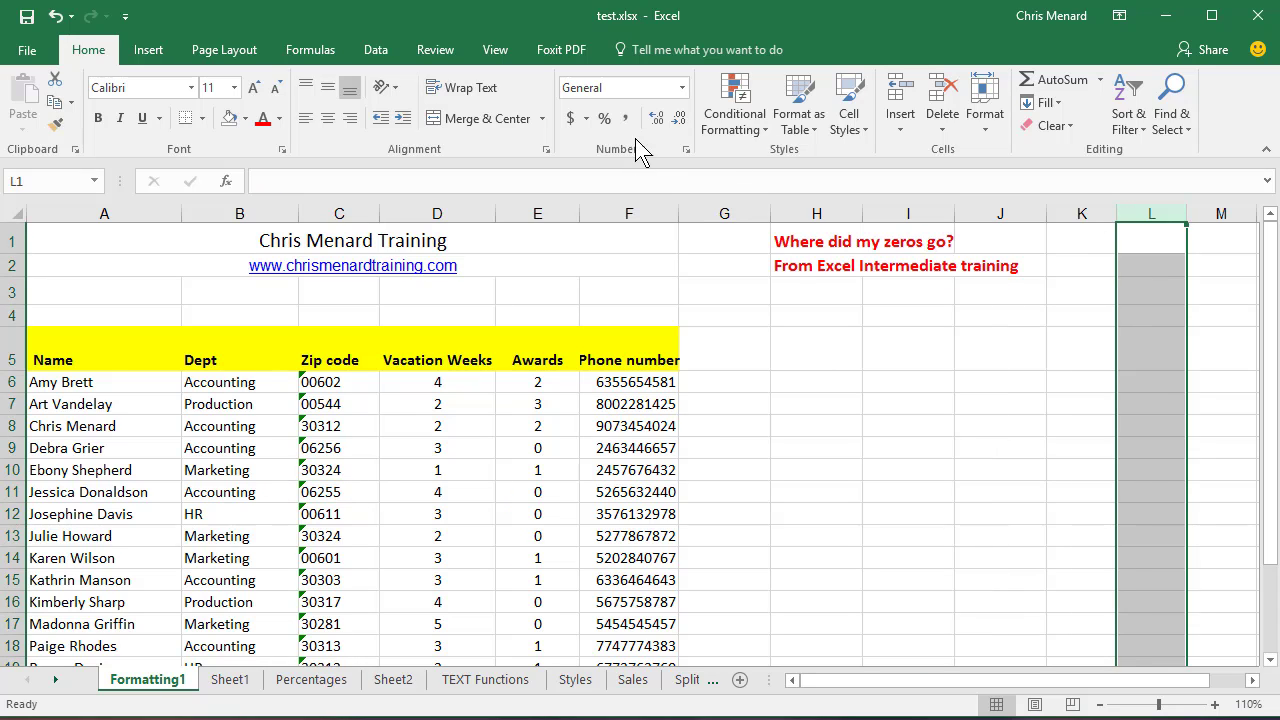
{"action": "left_click", "coordinate": [681, 88]}
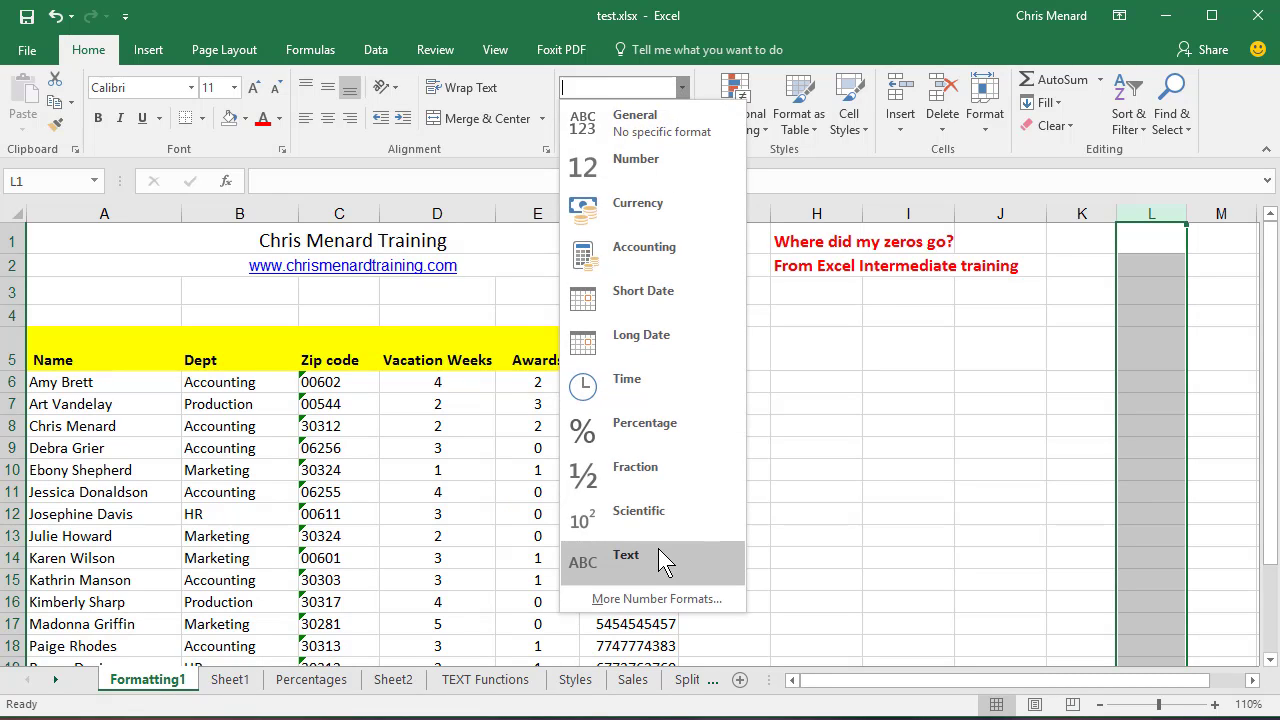
{"action": "left_click", "coordinate": [662, 558]}
- Enter the sample zip codes 00215 in L1 and 00325 in L2
{"action": "left_click", "coordinate": [1149, 240]}
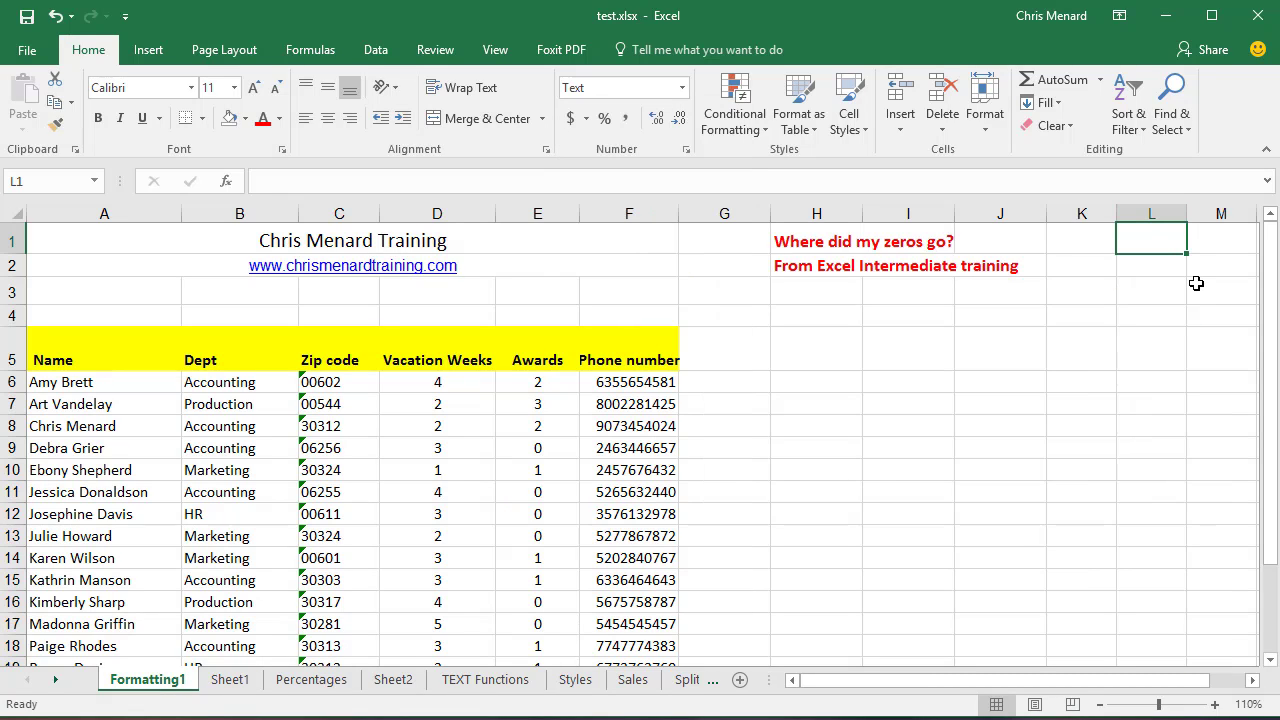
{"action": "type", "text": "000"}
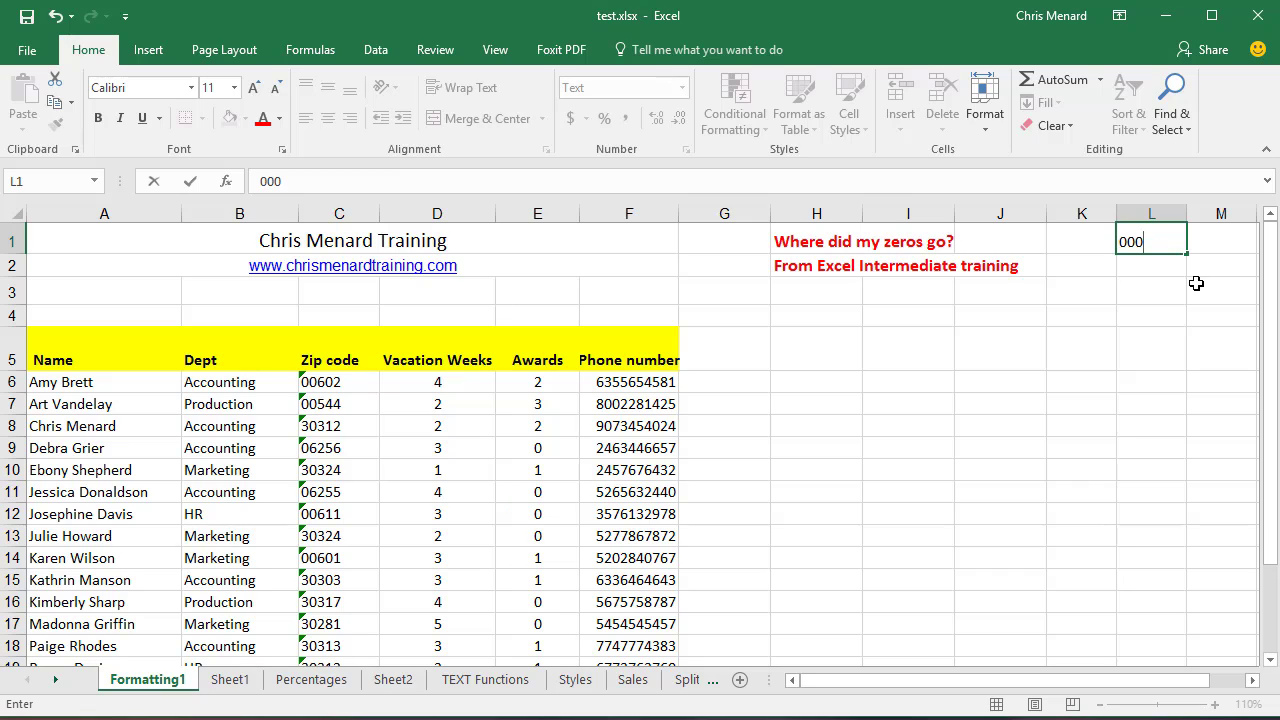
{"action": "key", "text": "BackSpace"}
{"action": "type", "text": "215"}
{"action": "key", "text": "Return"}
{"action": "type", "text": "00325"}
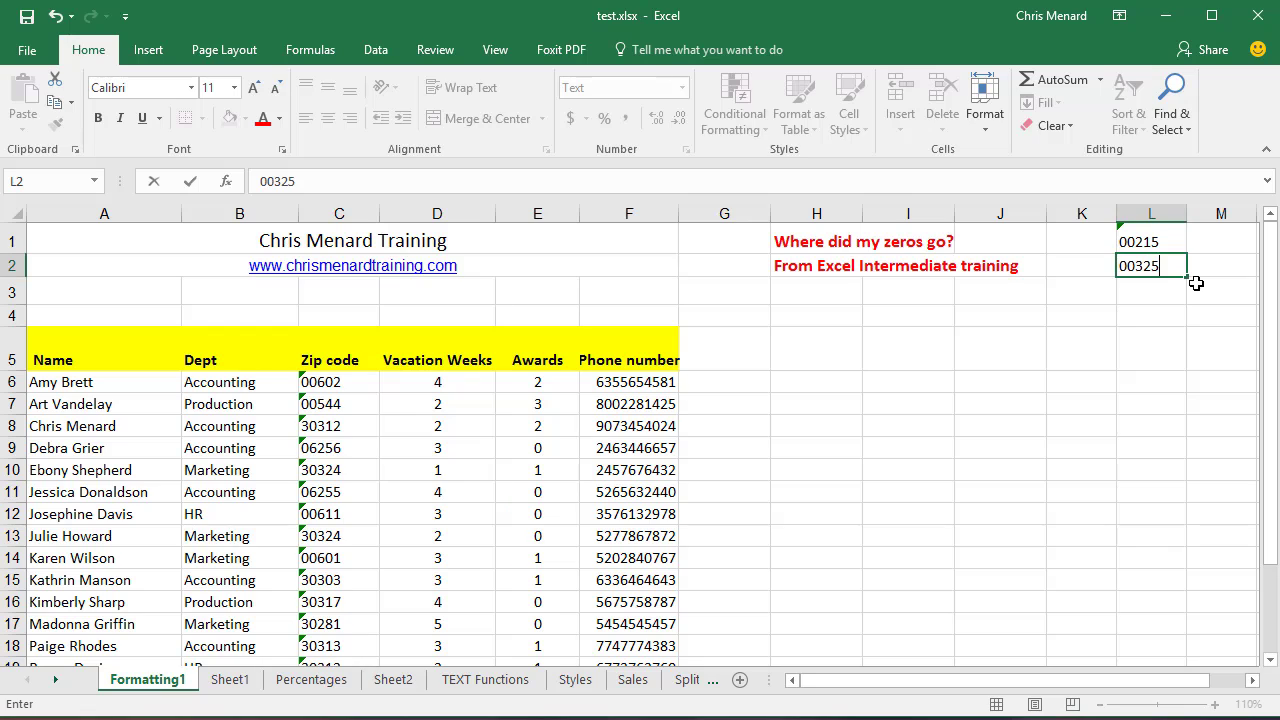
{"action": "key", "text": "Return"}
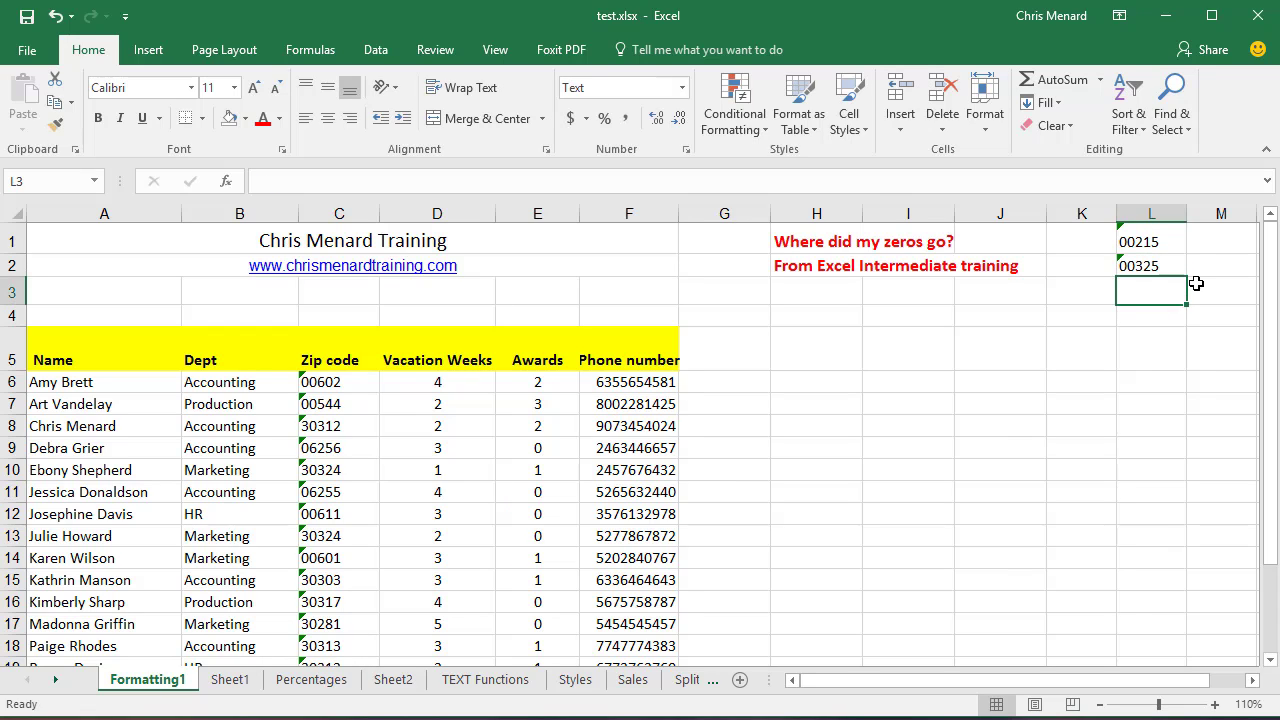